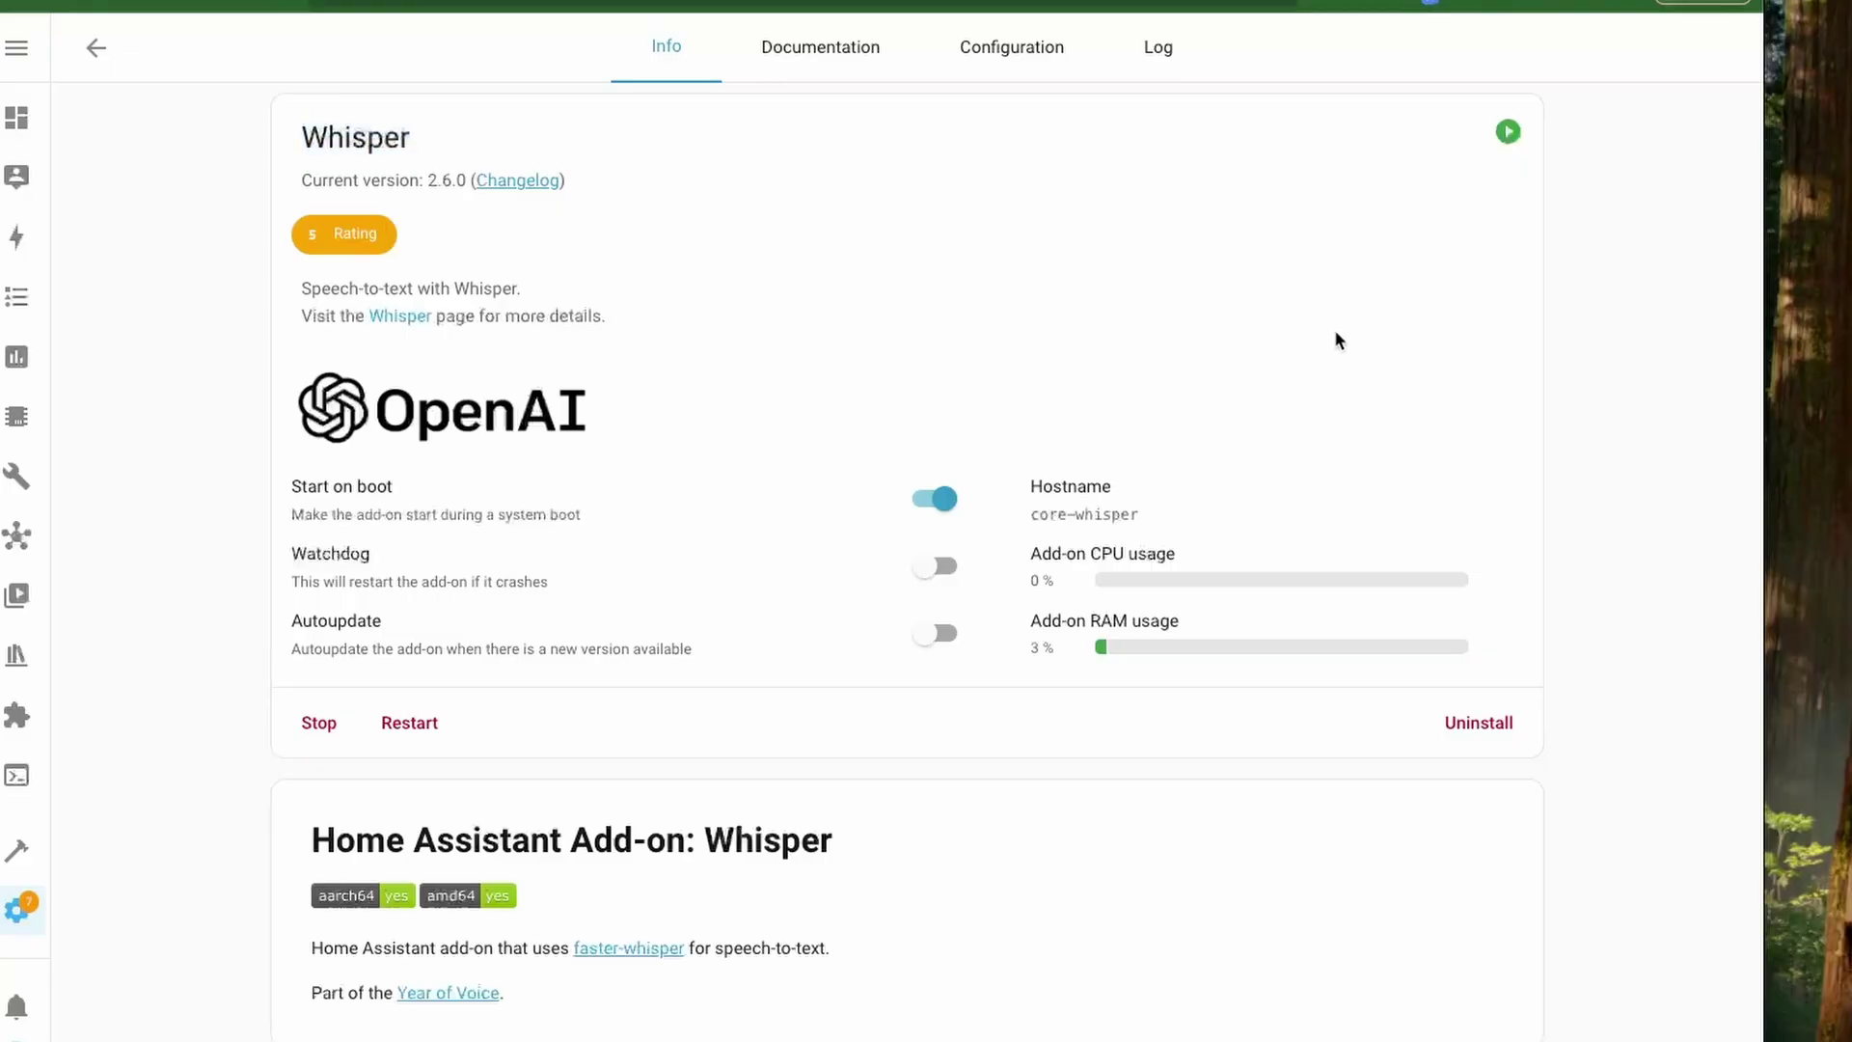
# Step: Browse the available models in the Model dropdown on Whisper's Configuration tab
pyautogui.click(979, 44)
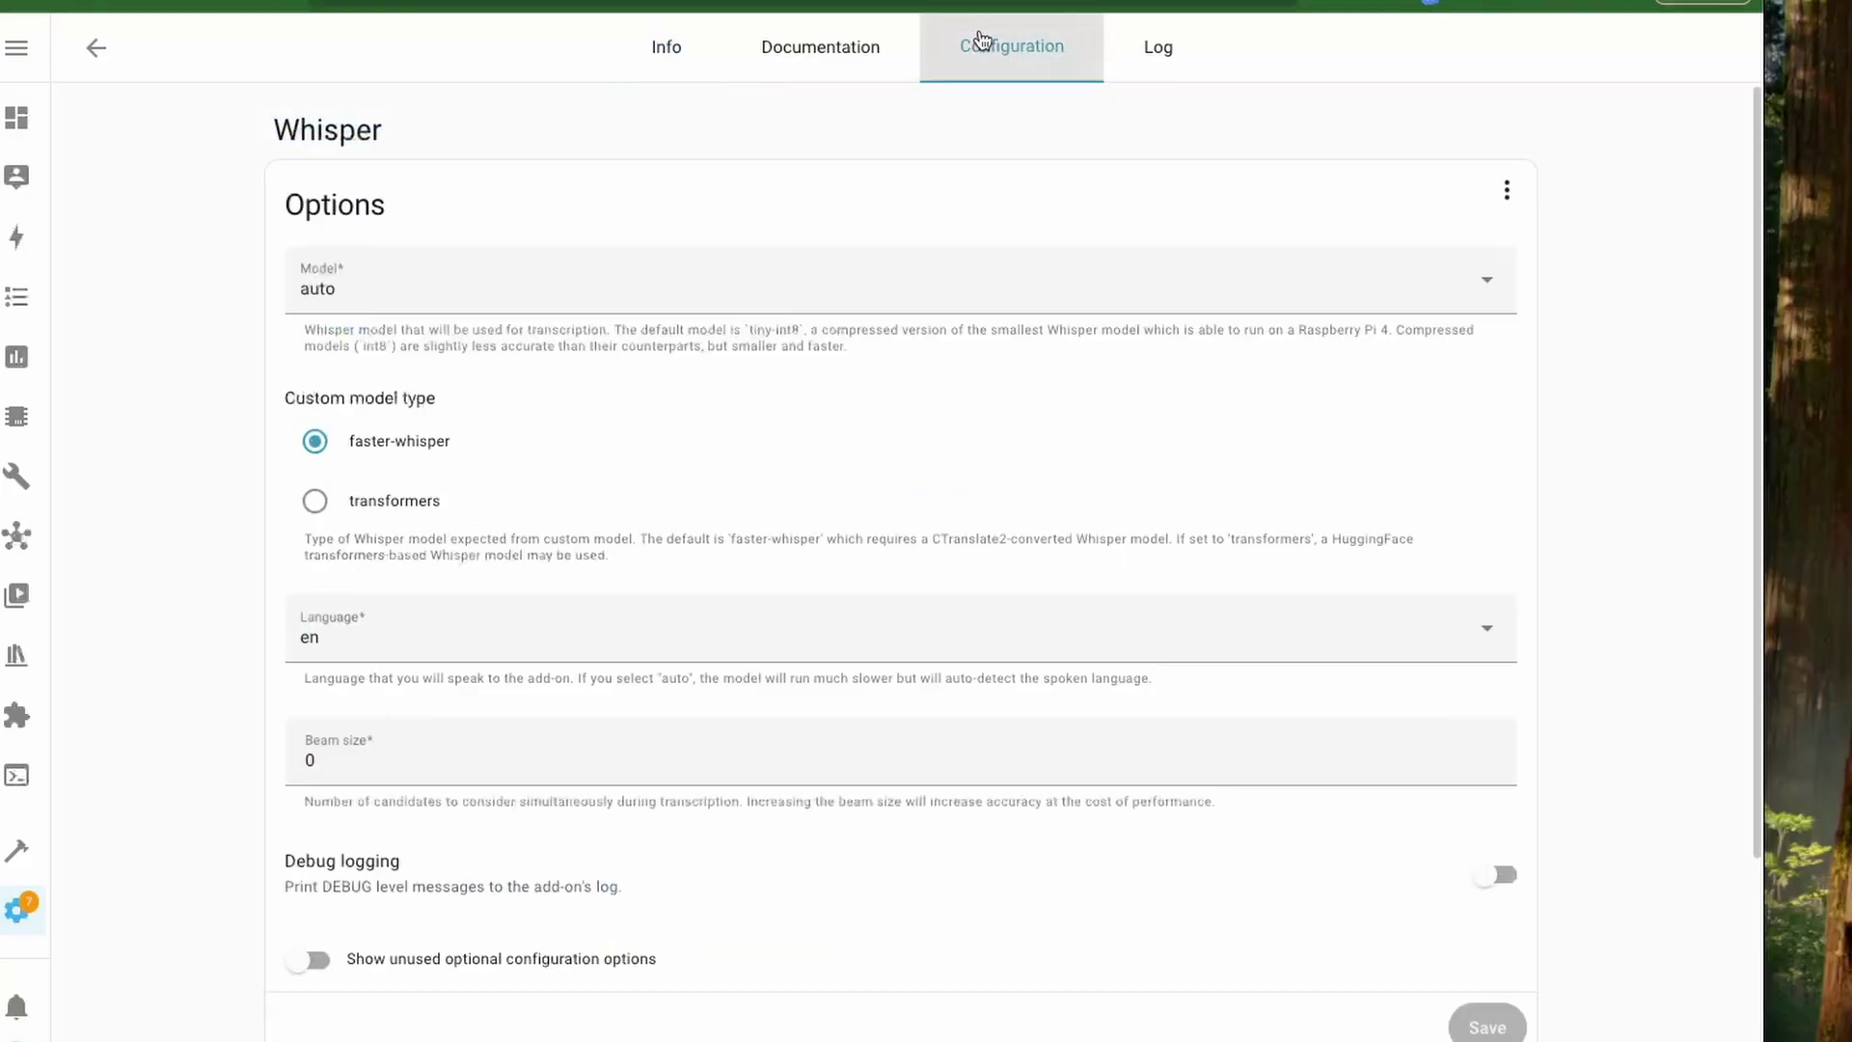
pyautogui.click(843, 307)
pyautogui.scroll(-5, 336, 545)
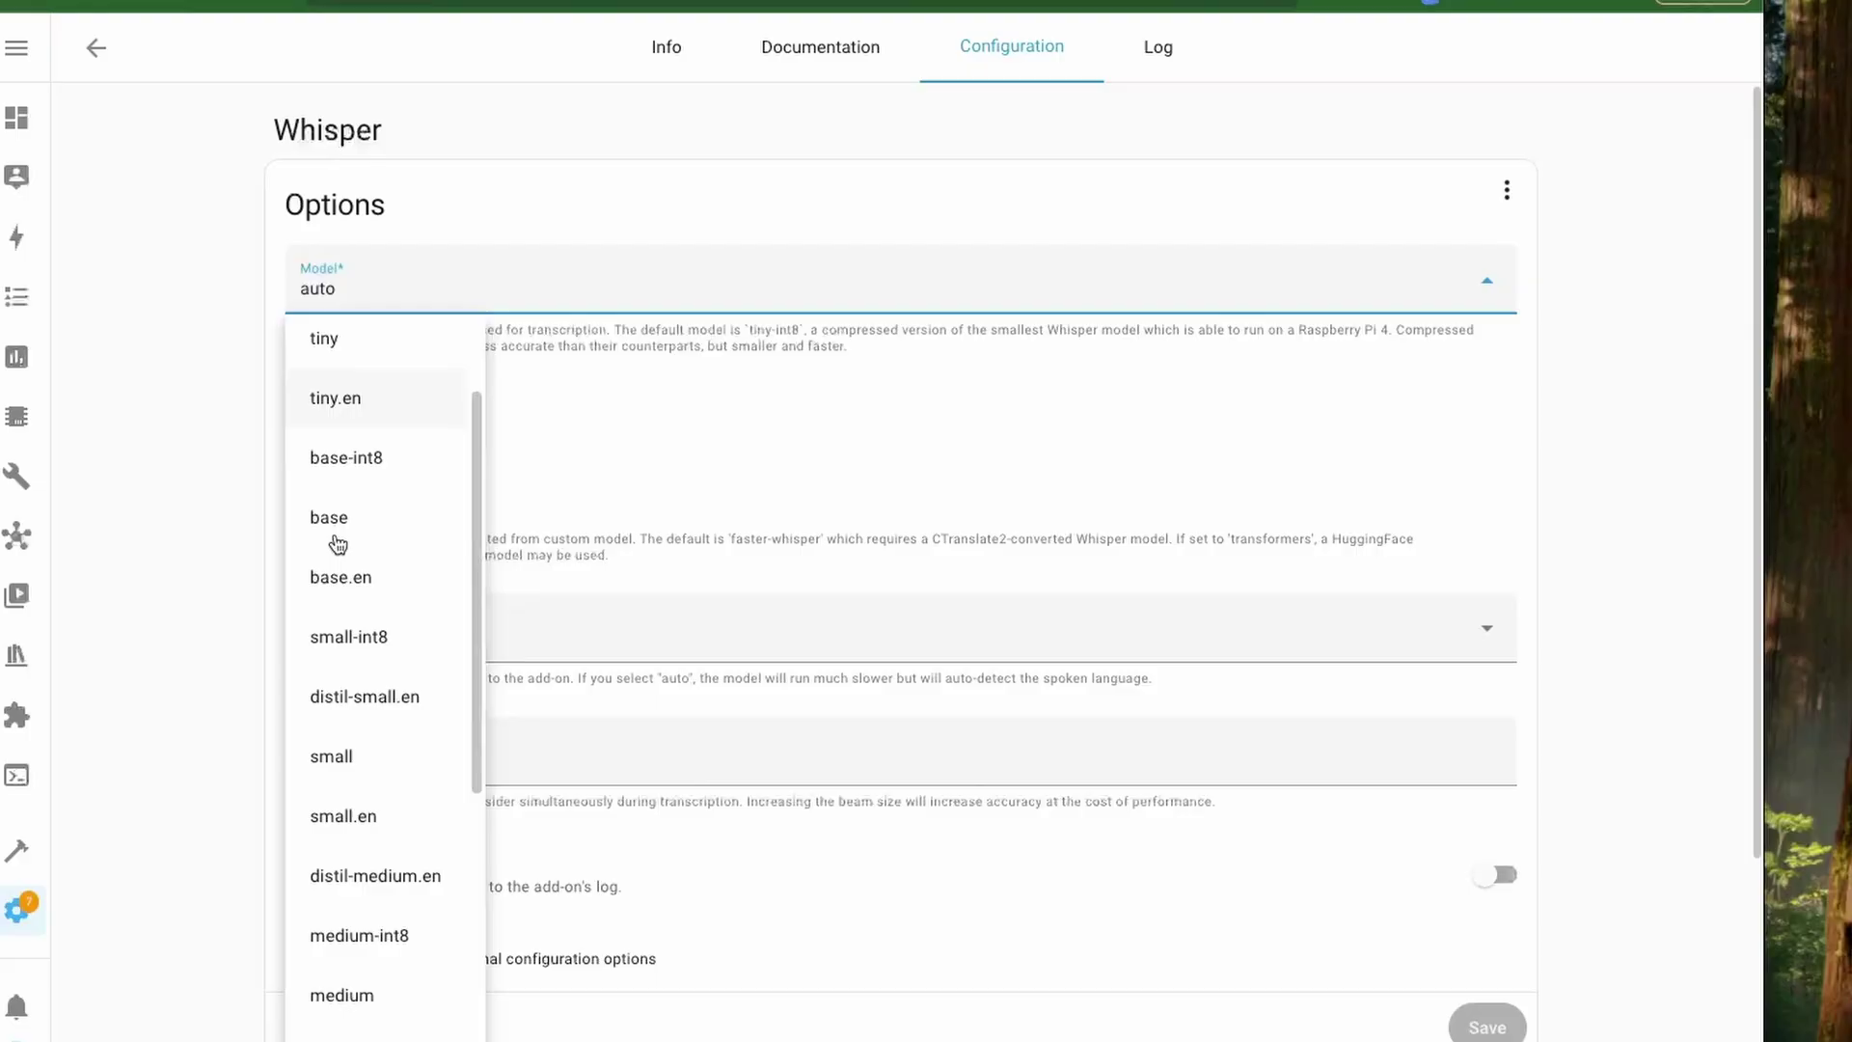
pyautogui.scroll(-5, 336, 545)
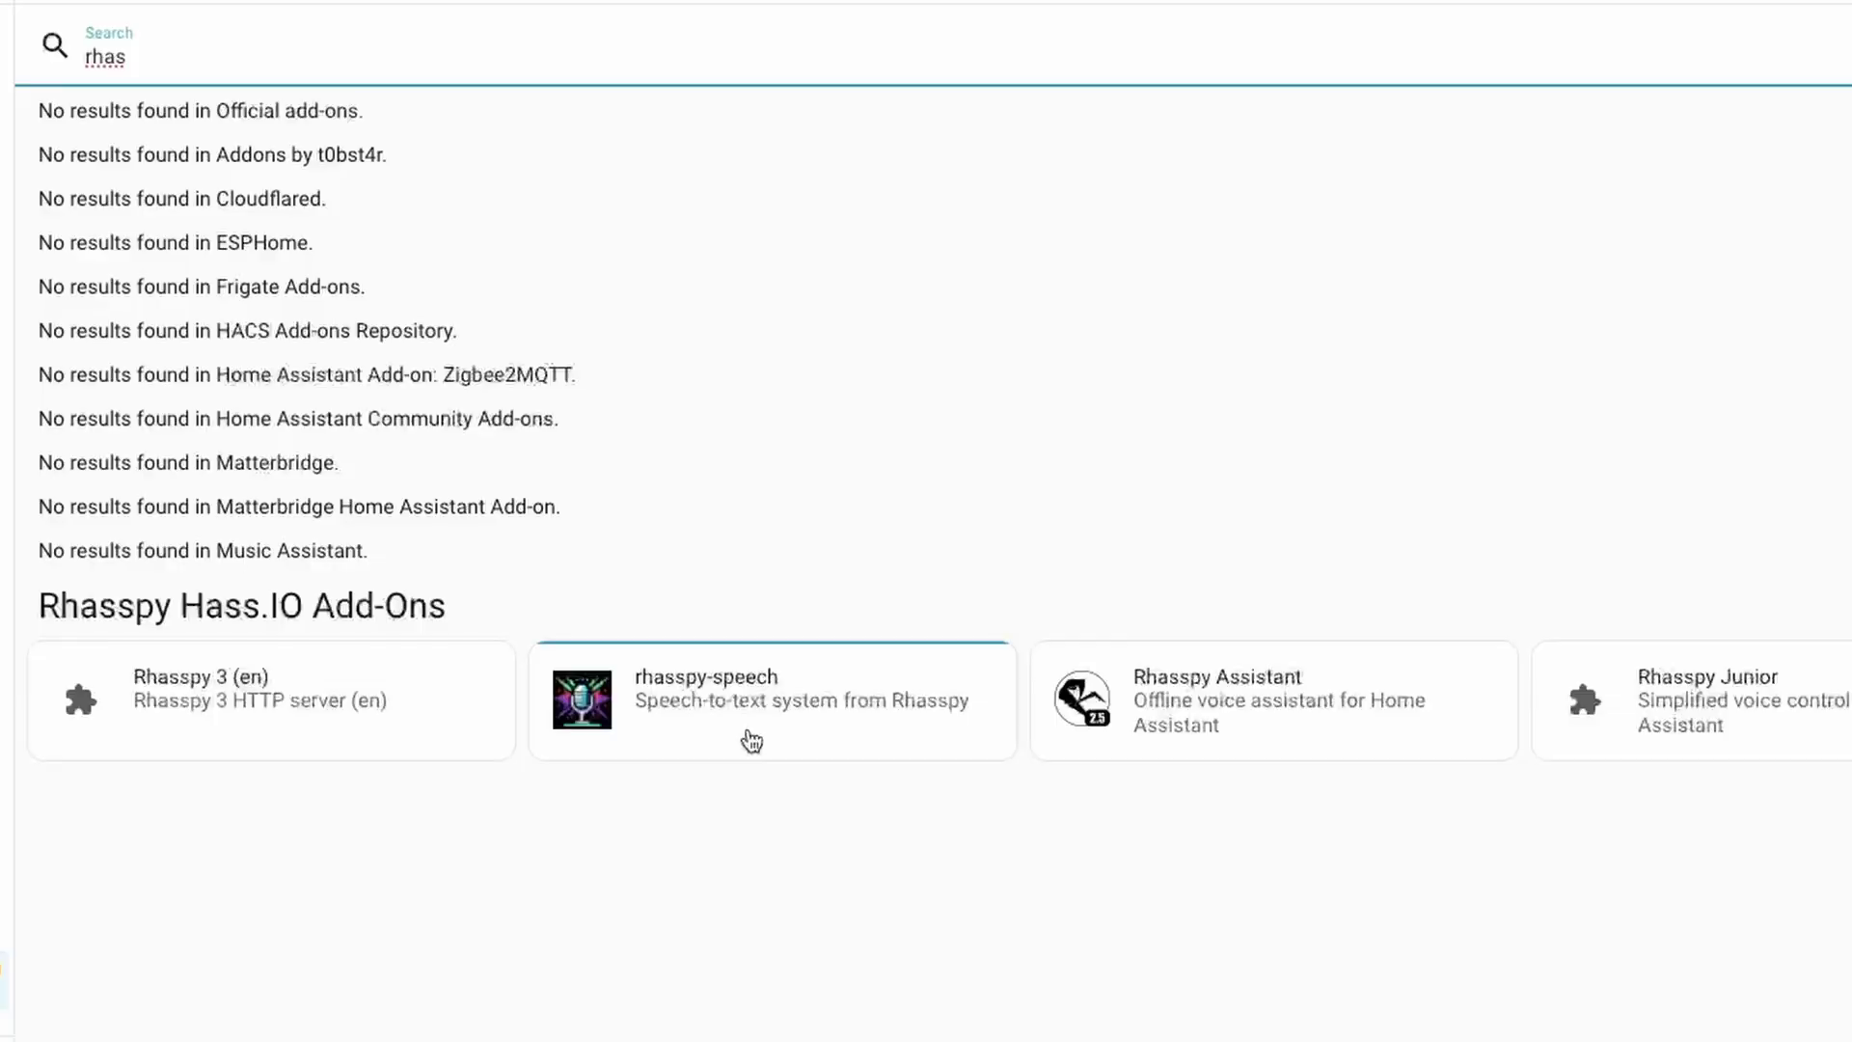
# Step: Open the rhasspy-speech add-on's details and launch its web UI for the en_US-rhasspy model
pyautogui.click(751, 741)
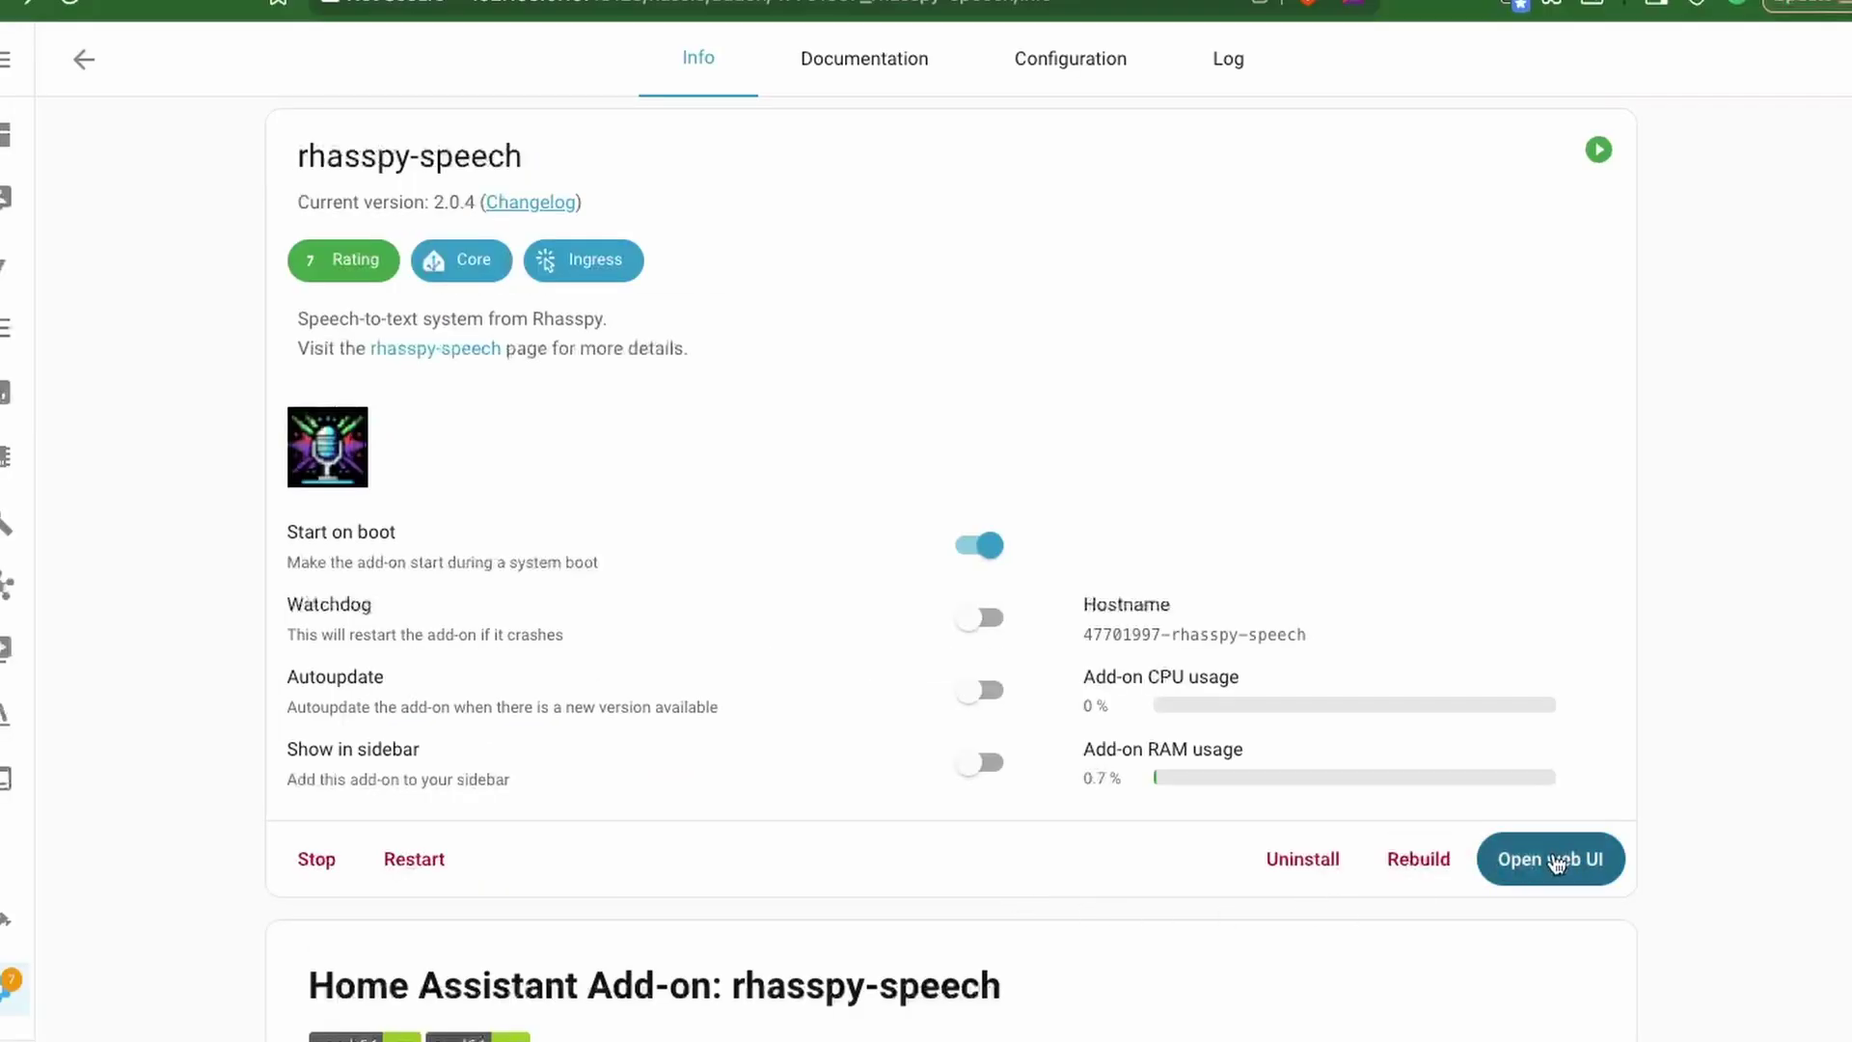
pyautogui.click(1553, 859)
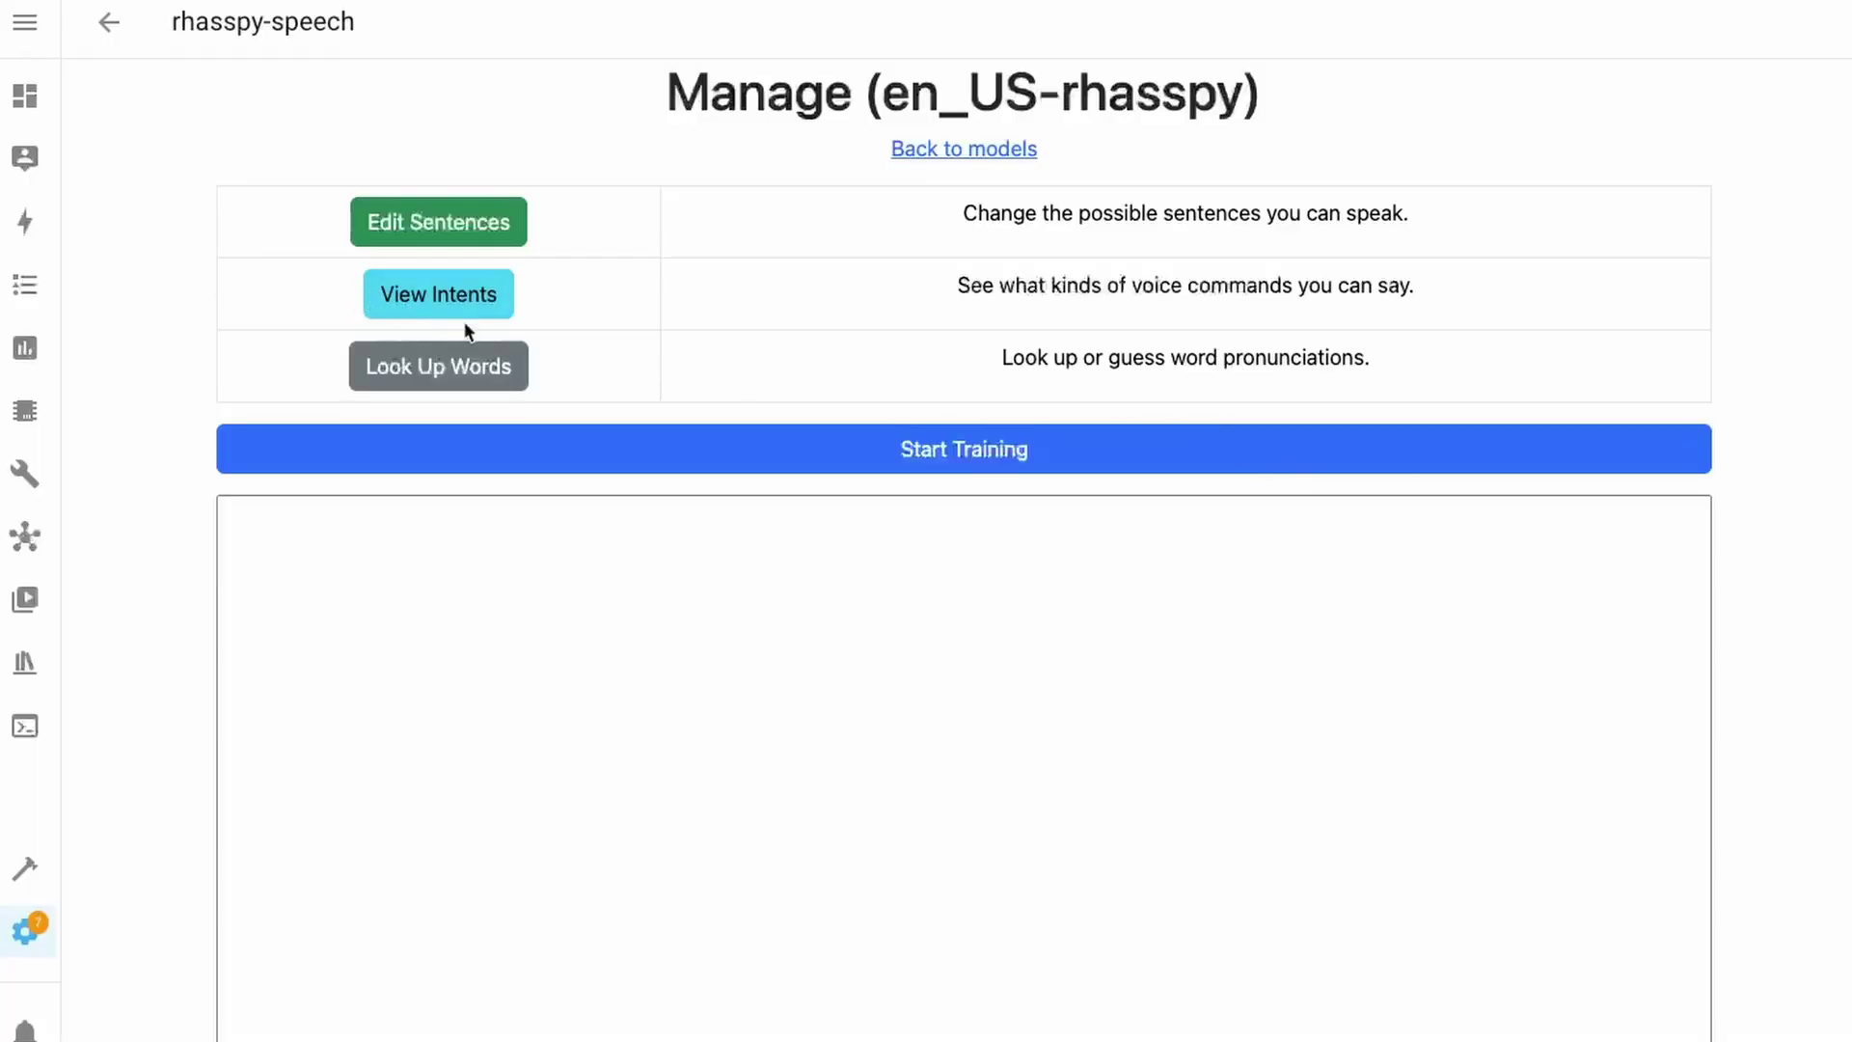
# Step: Review the en_US-rhasspy model's intents, checking the room and device choices in sentences
pyautogui.click(465, 320)
pyautogui.scroll(-2, 866, 675)
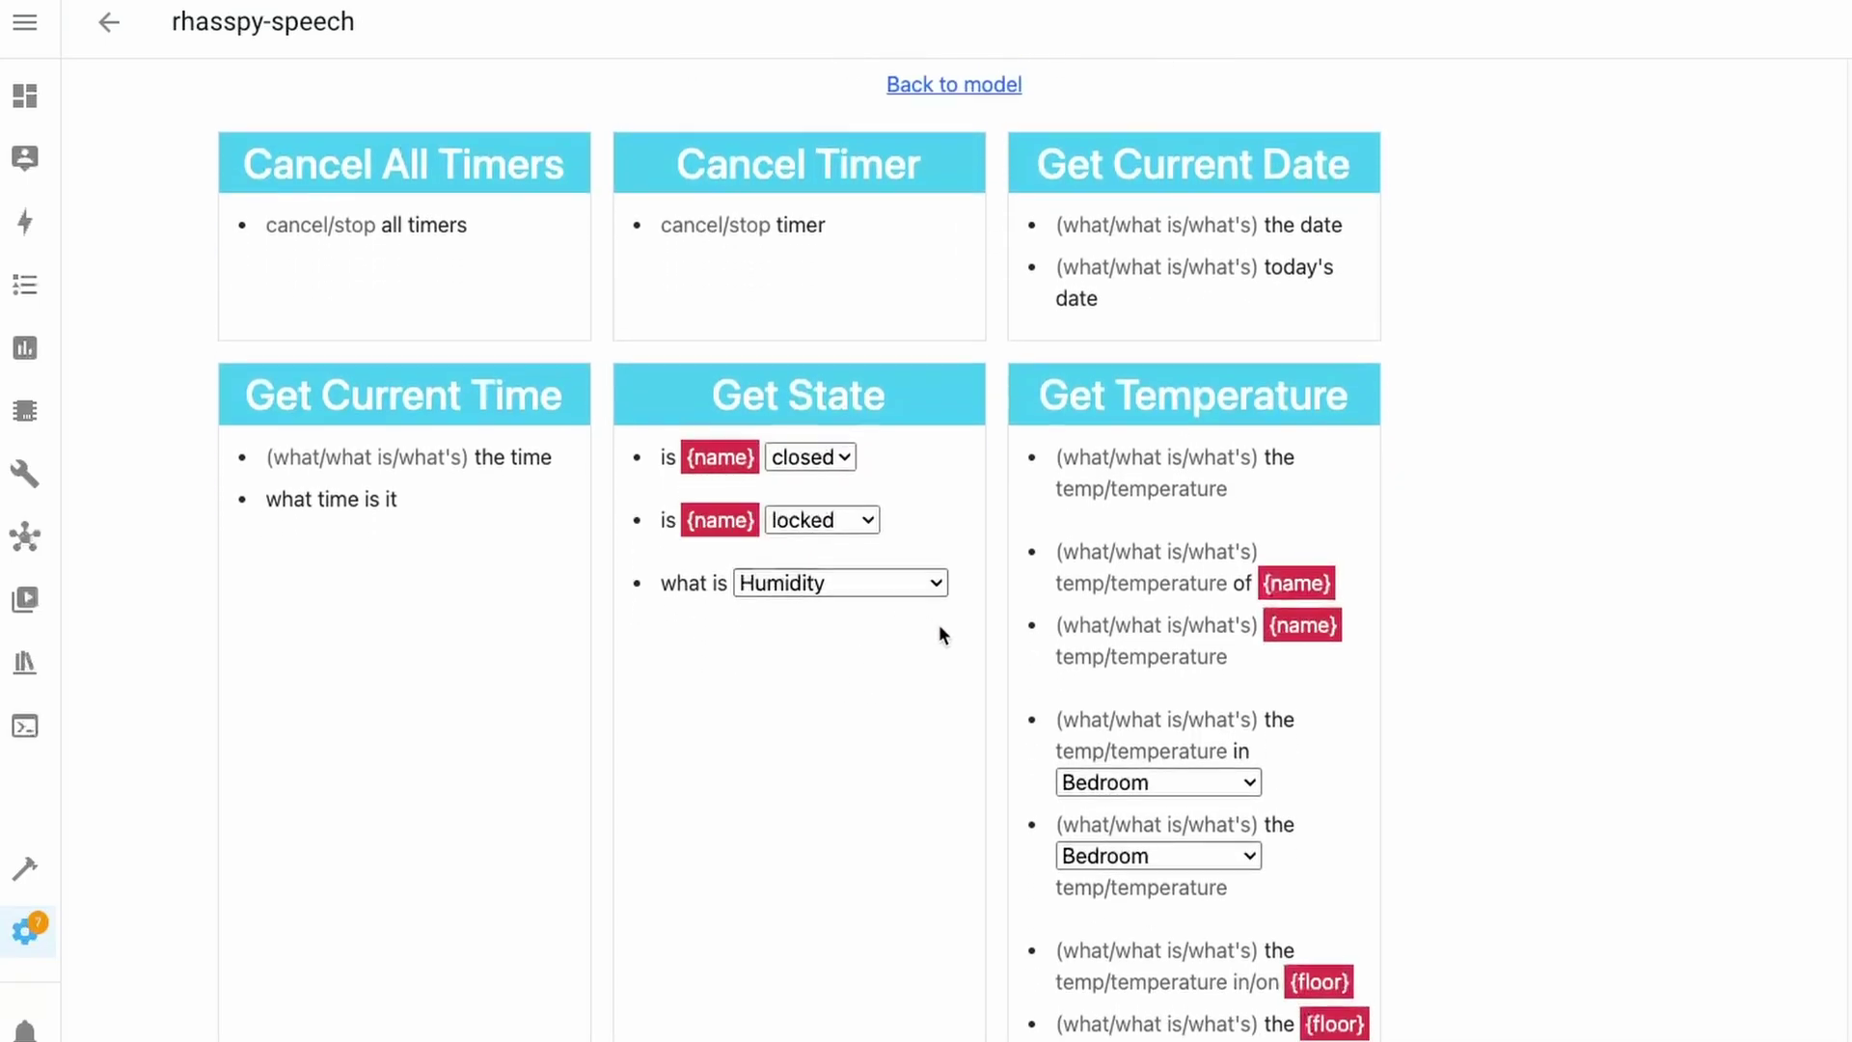
pyautogui.scroll(-2, 1061, 627)
pyautogui.click(1223, 617)
pyautogui.click(1391, 744)
pyautogui.scroll(-7, 775, 438)
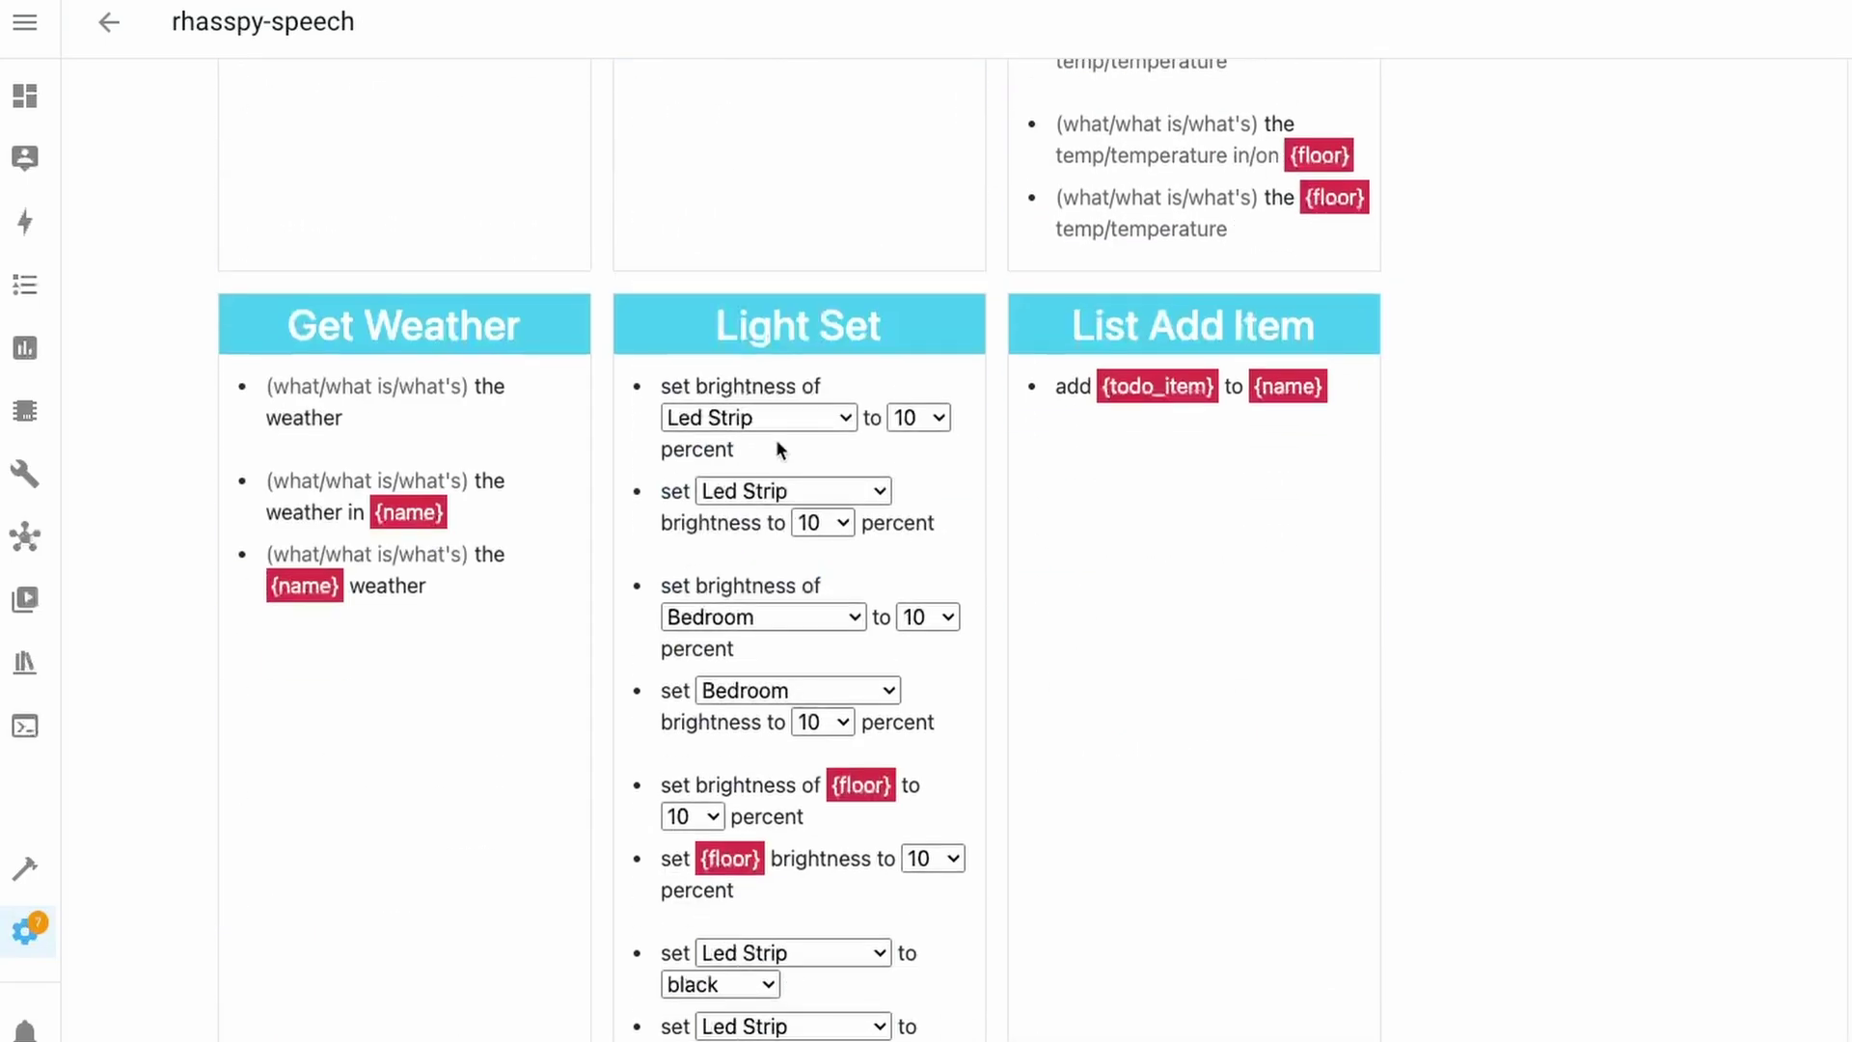
pyautogui.click(771, 420)
pyautogui.click(801, 634)
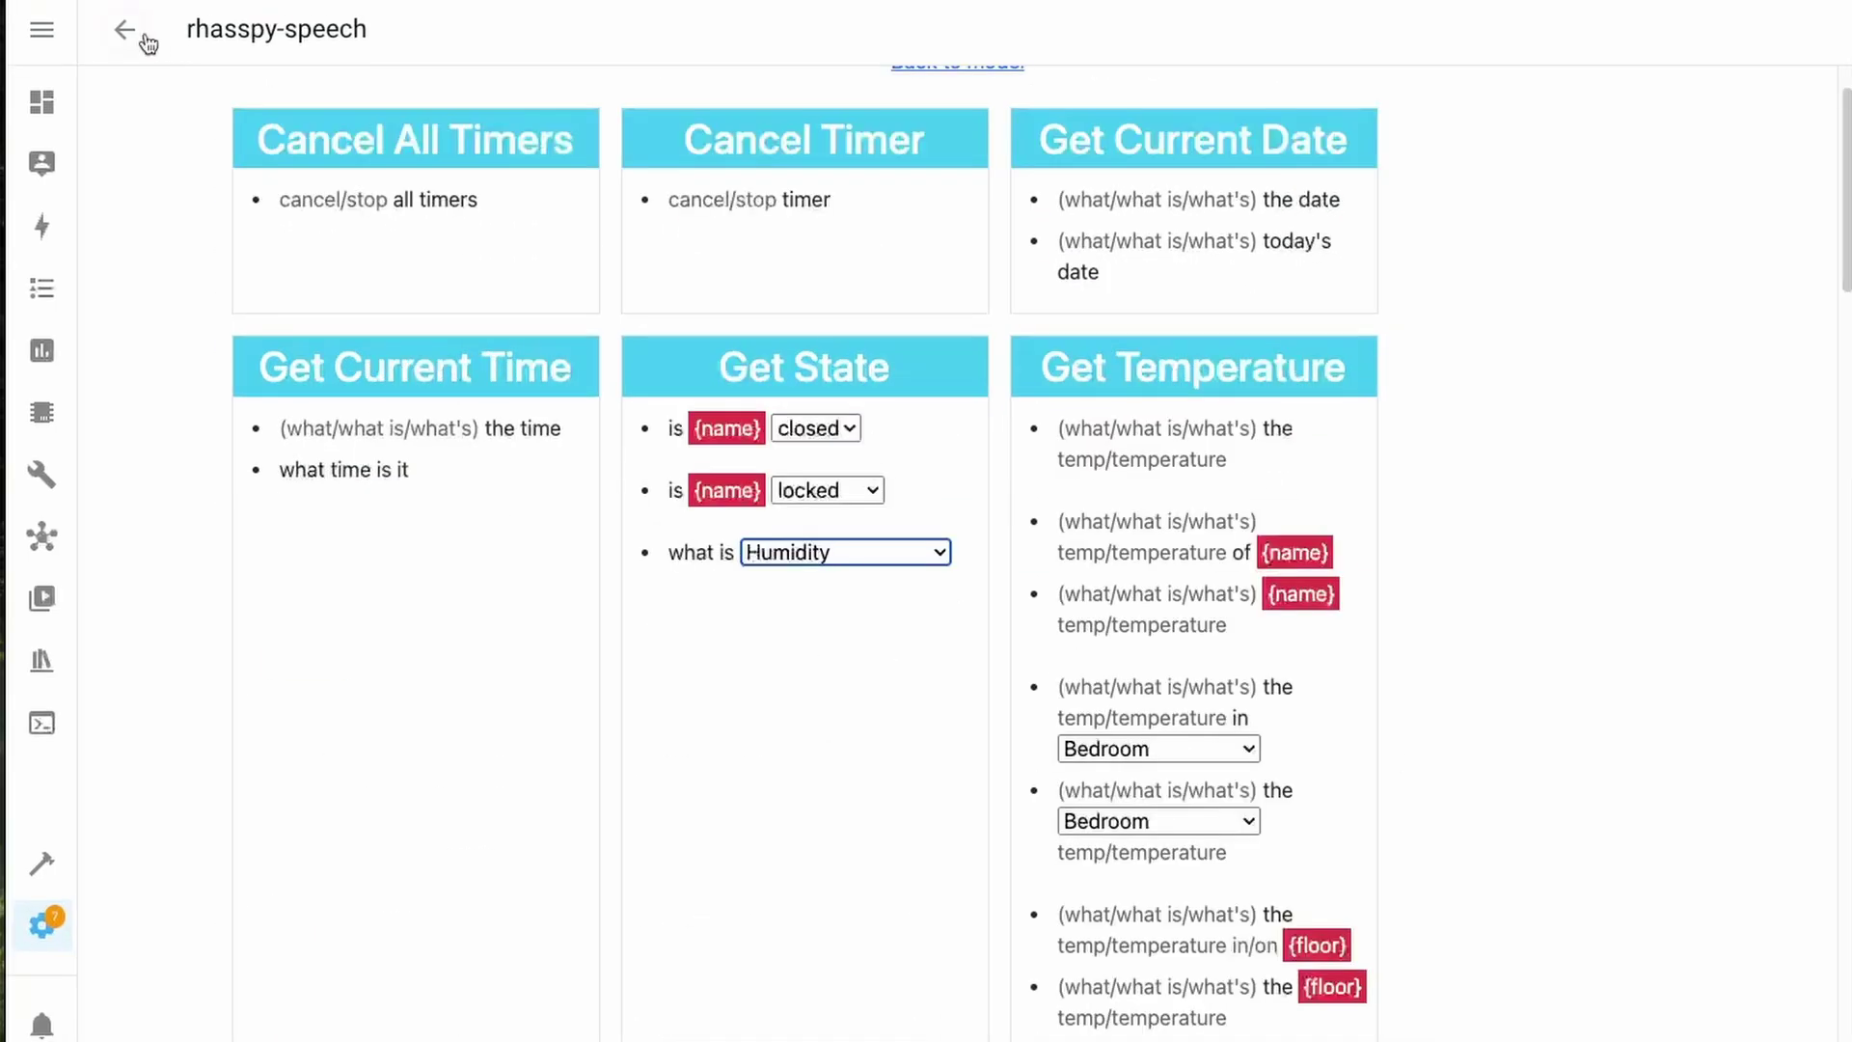
pyautogui.click(113, 25)
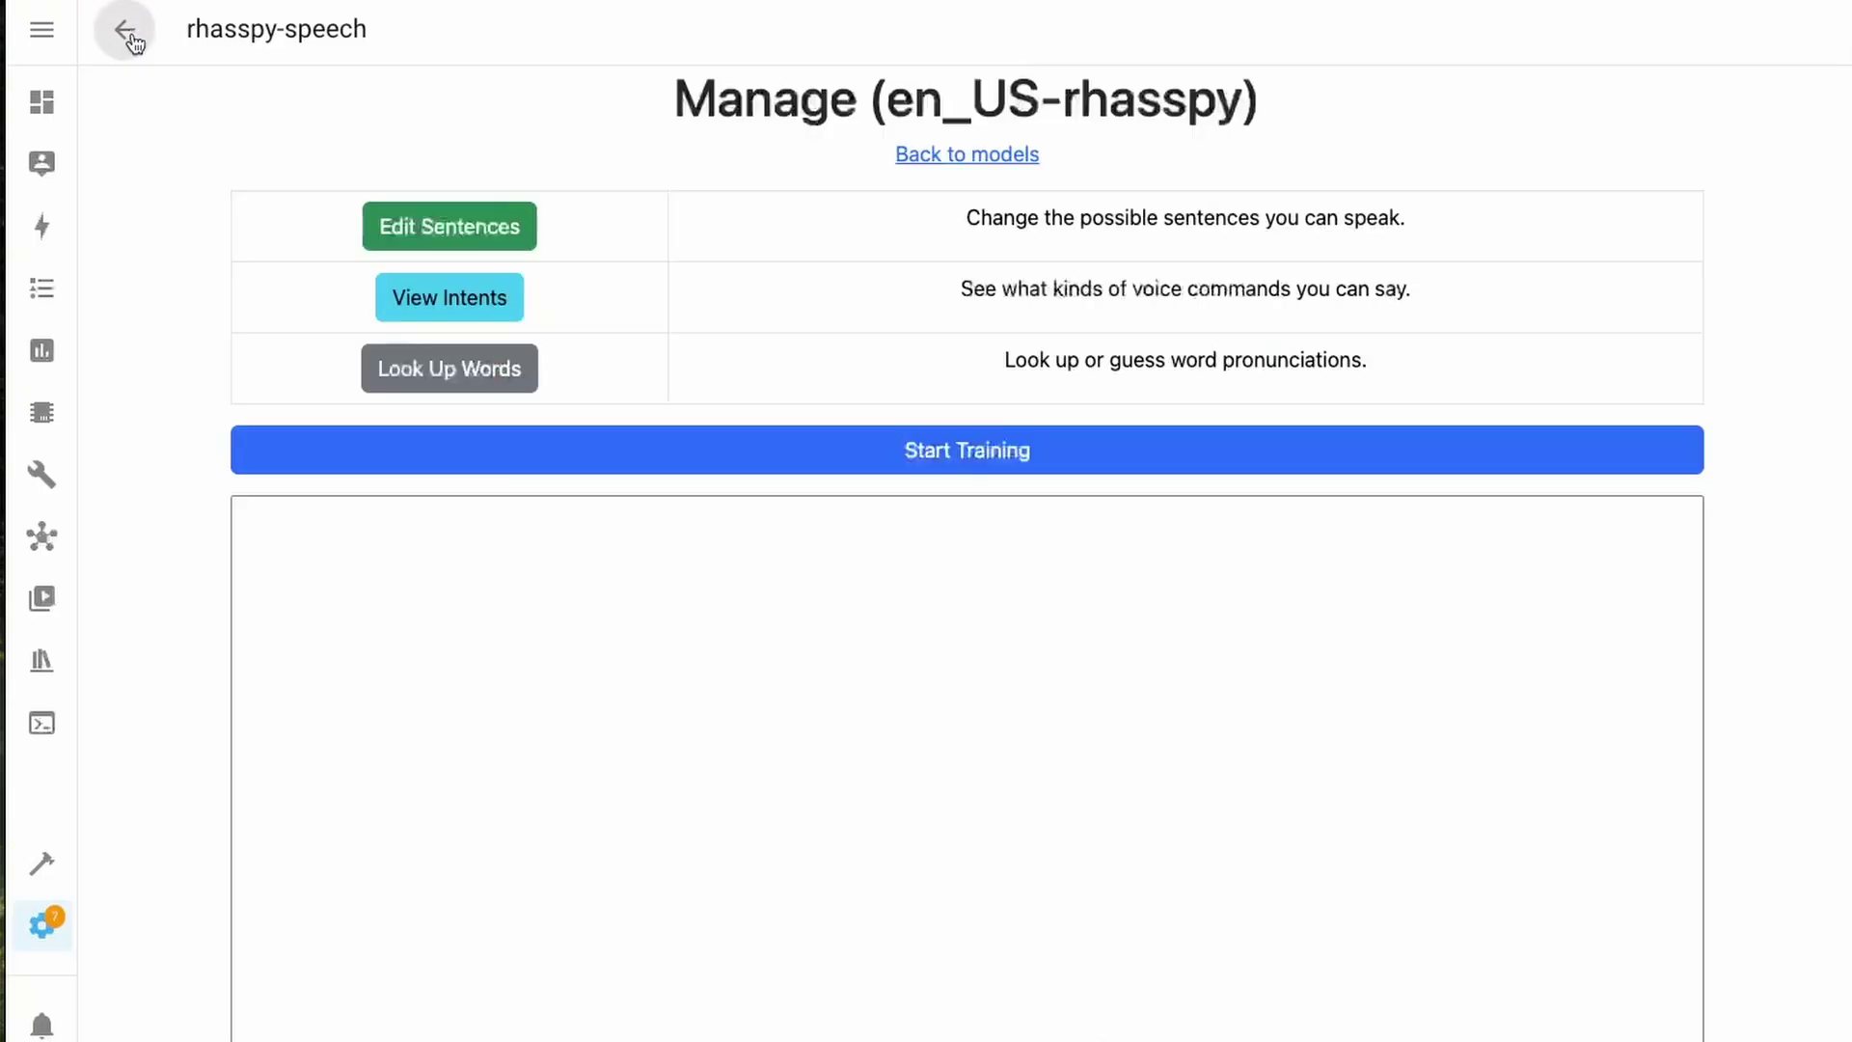
# Step: Train the en_US-rhasspy model and follow its log of 23227 generated sentences
pyautogui.click(874, 456)
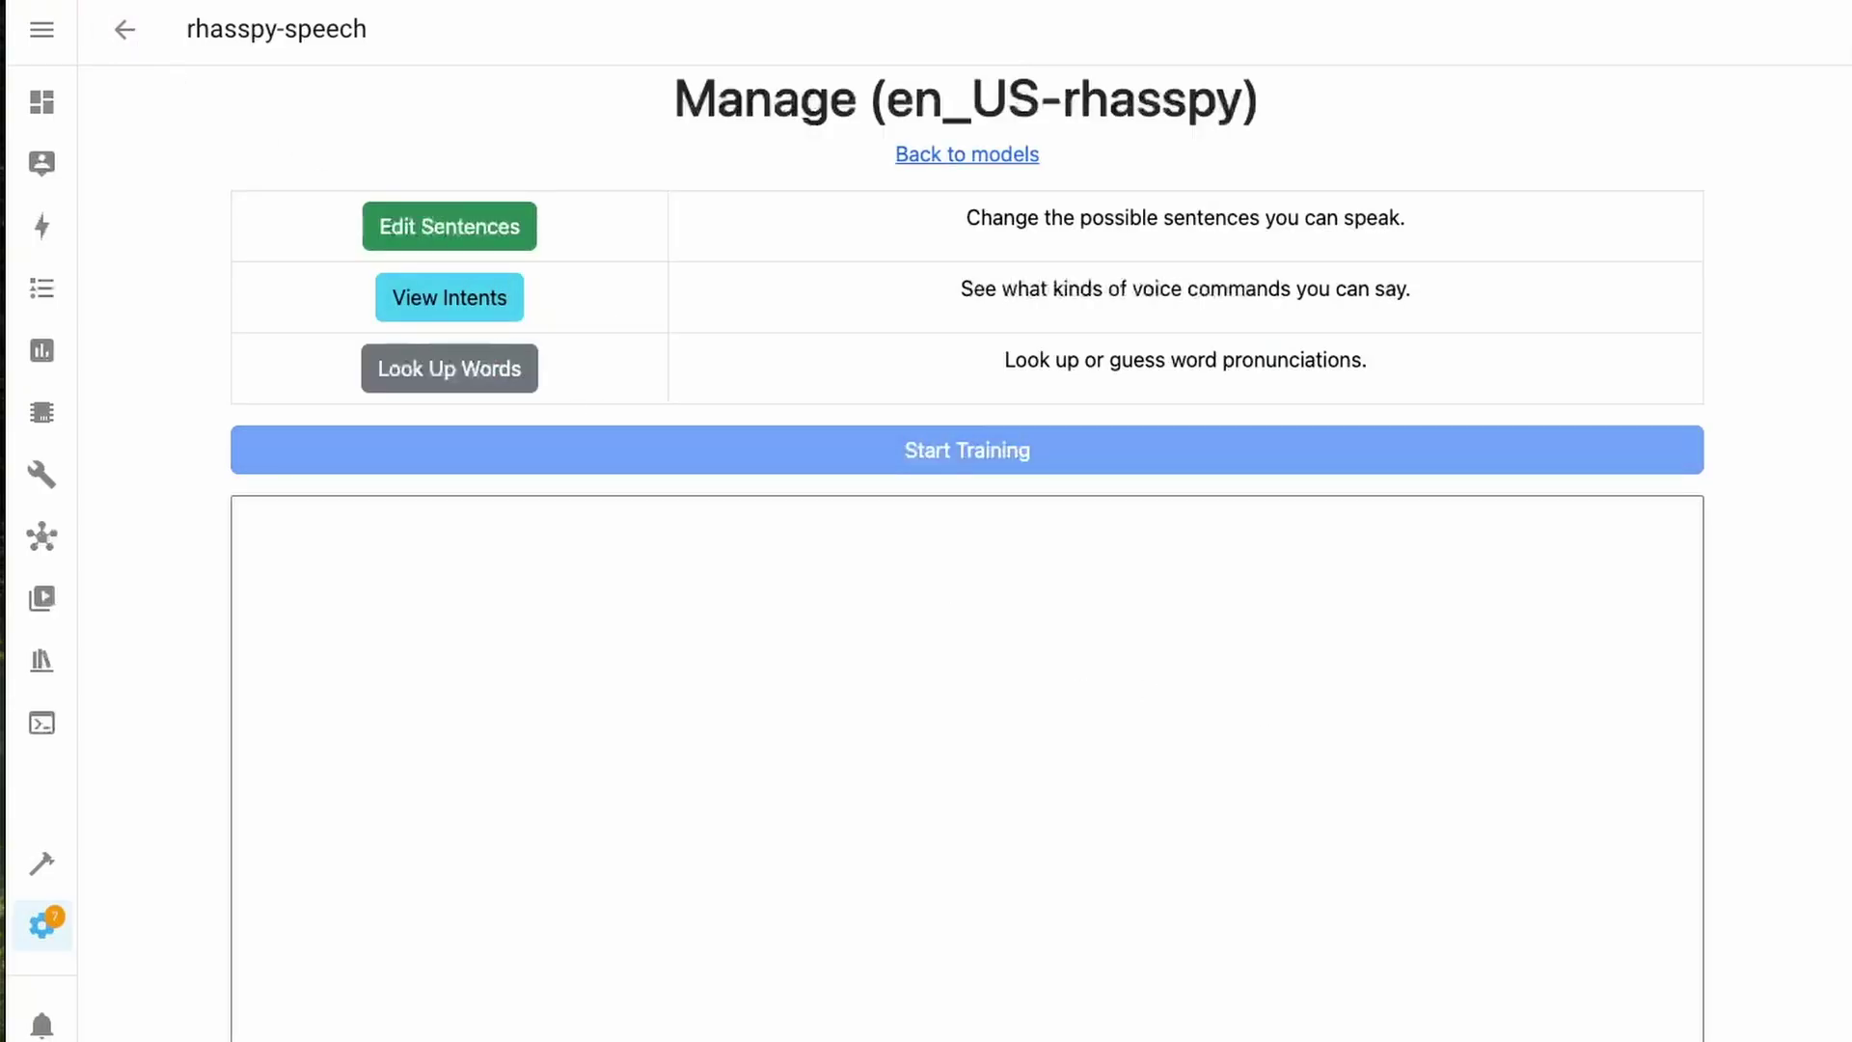
pyautogui.scroll(-3, 878, 771)
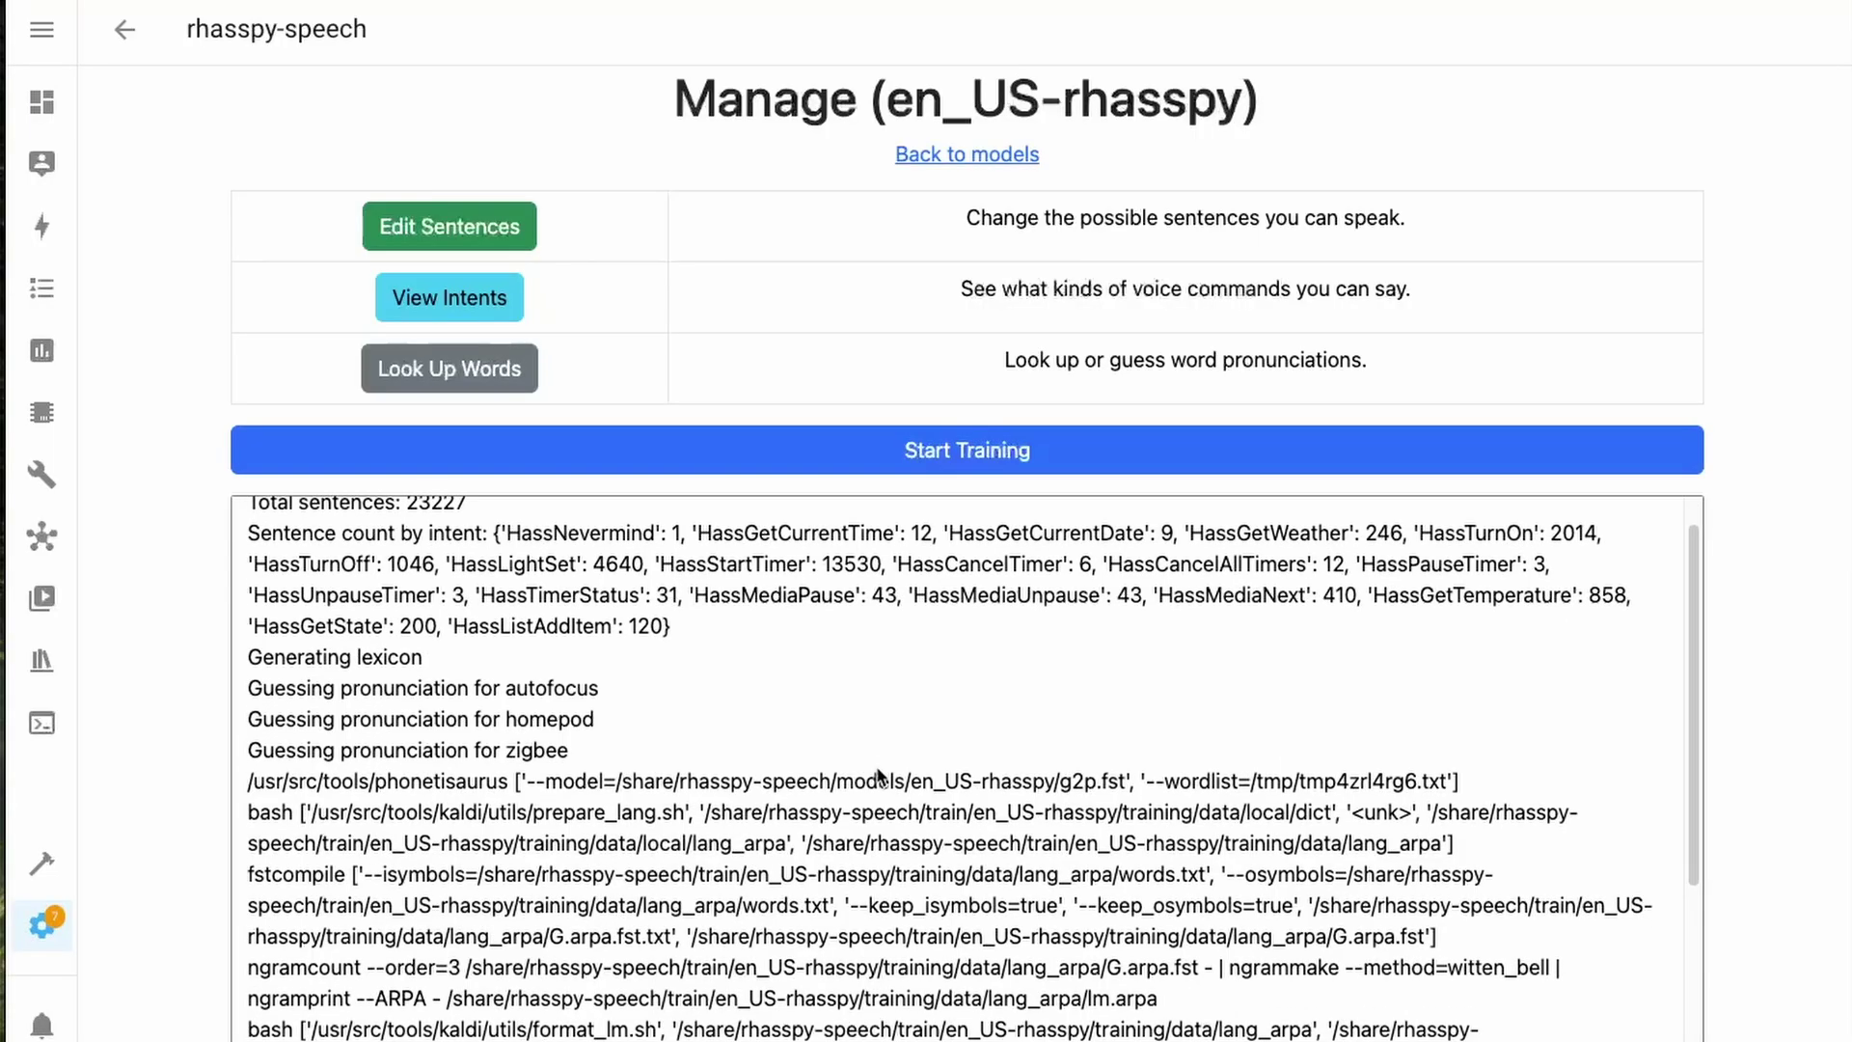
pyautogui.scroll(-3, 879, 772)
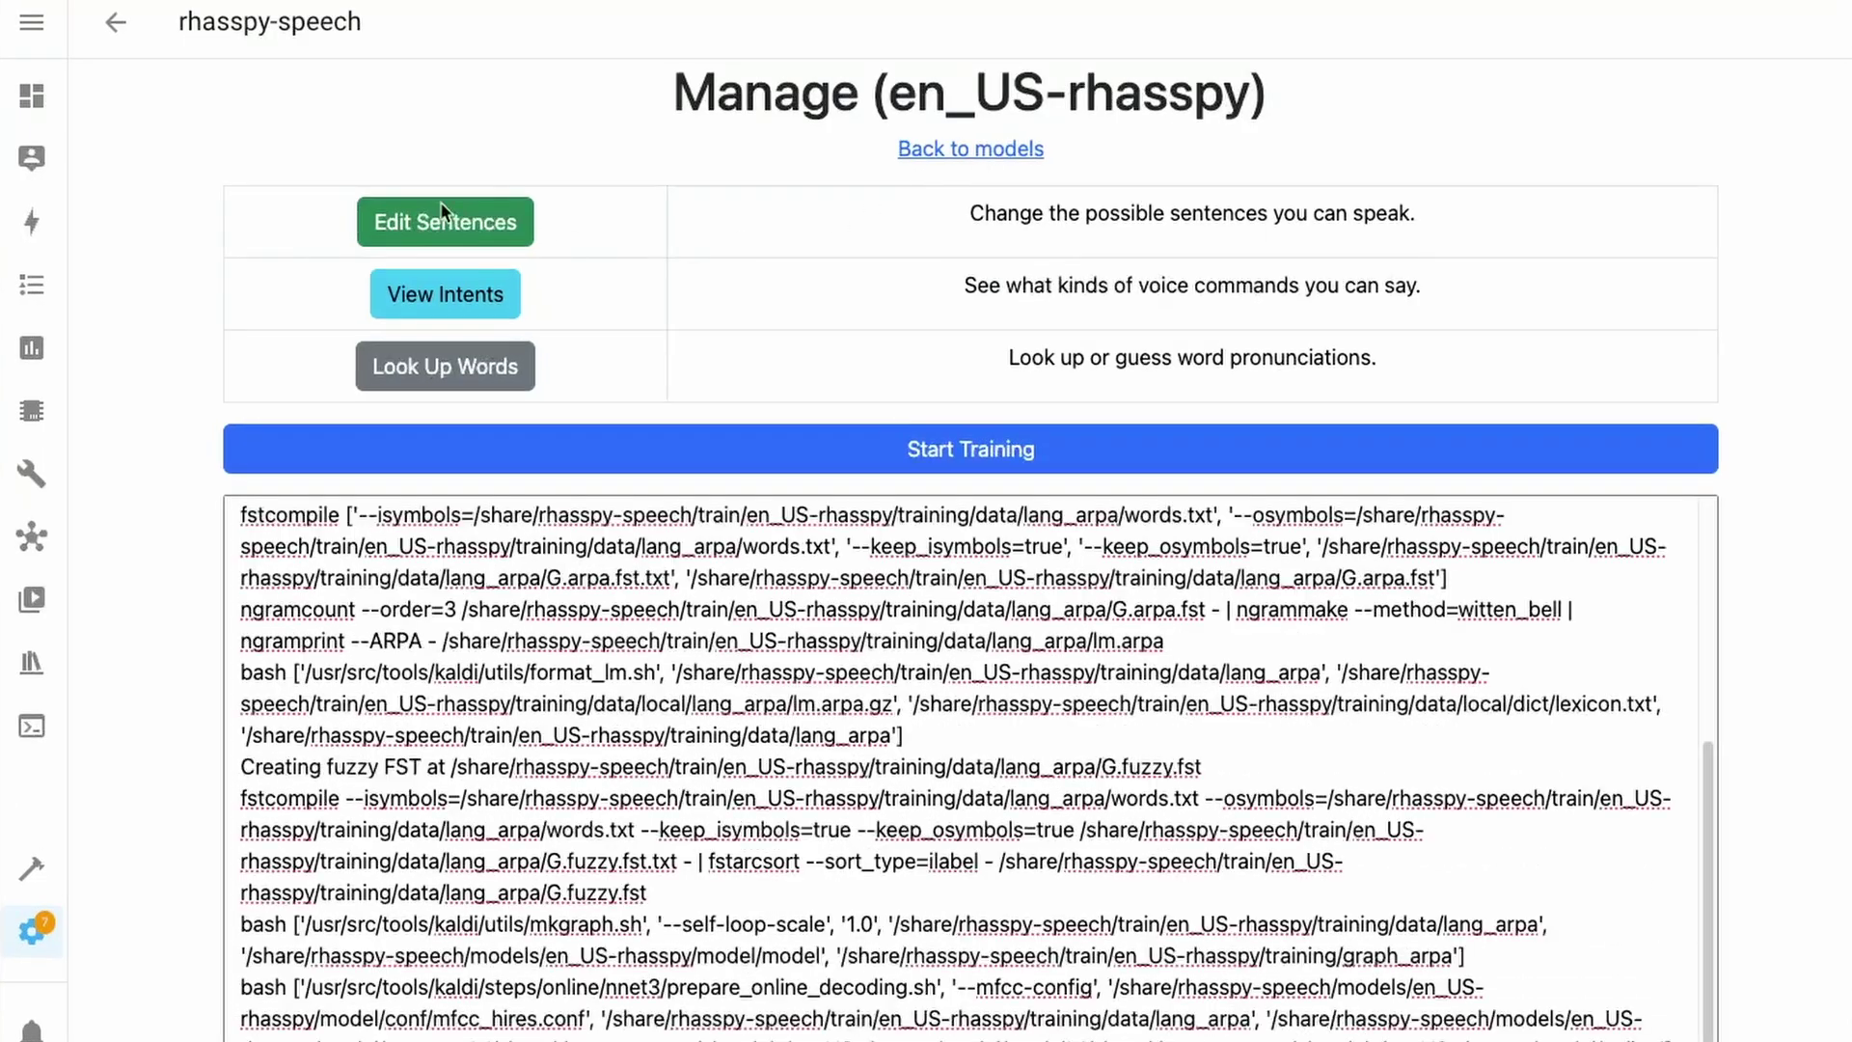
pyautogui.click(502, 248)
pyautogui.click(943, 154)
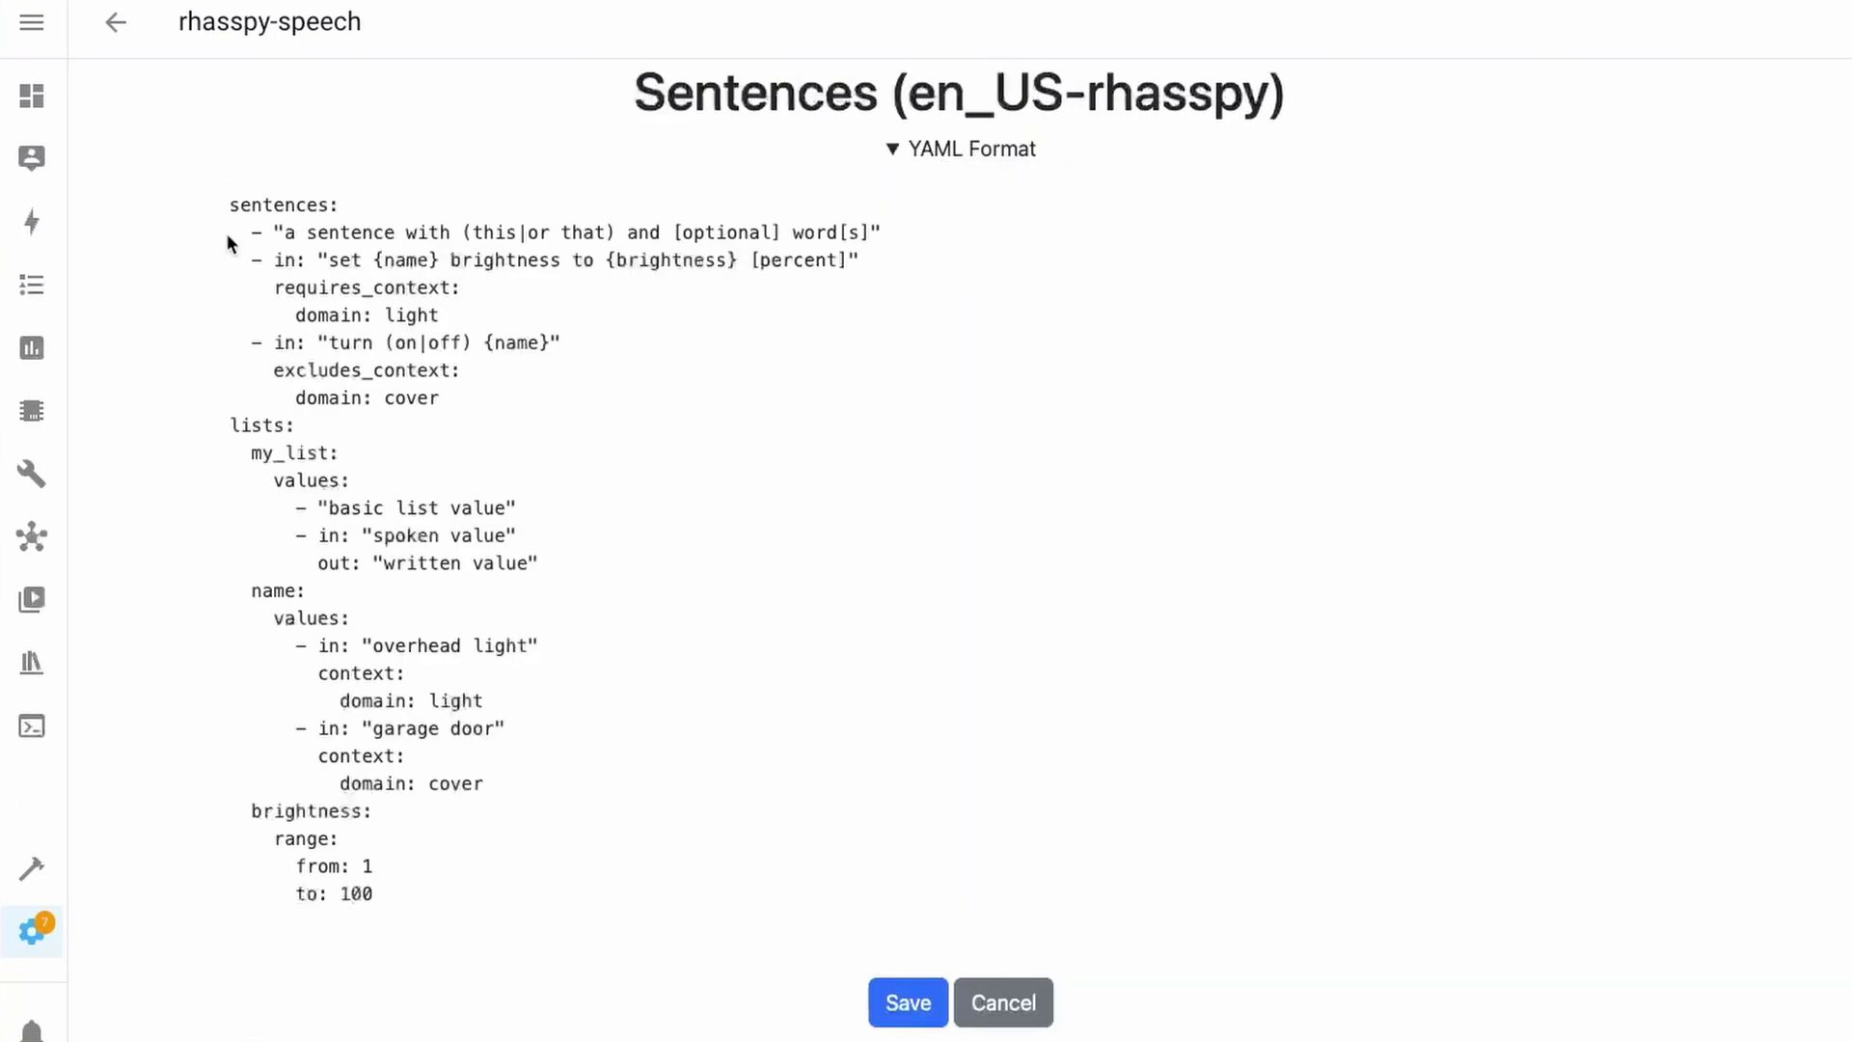
pyautogui.moveTo(230, 205); pyautogui.dragTo(805, 258)
pyautogui.scroll(-5, 1168, 806)
pyautogui.scroll(1, 1145, 789)
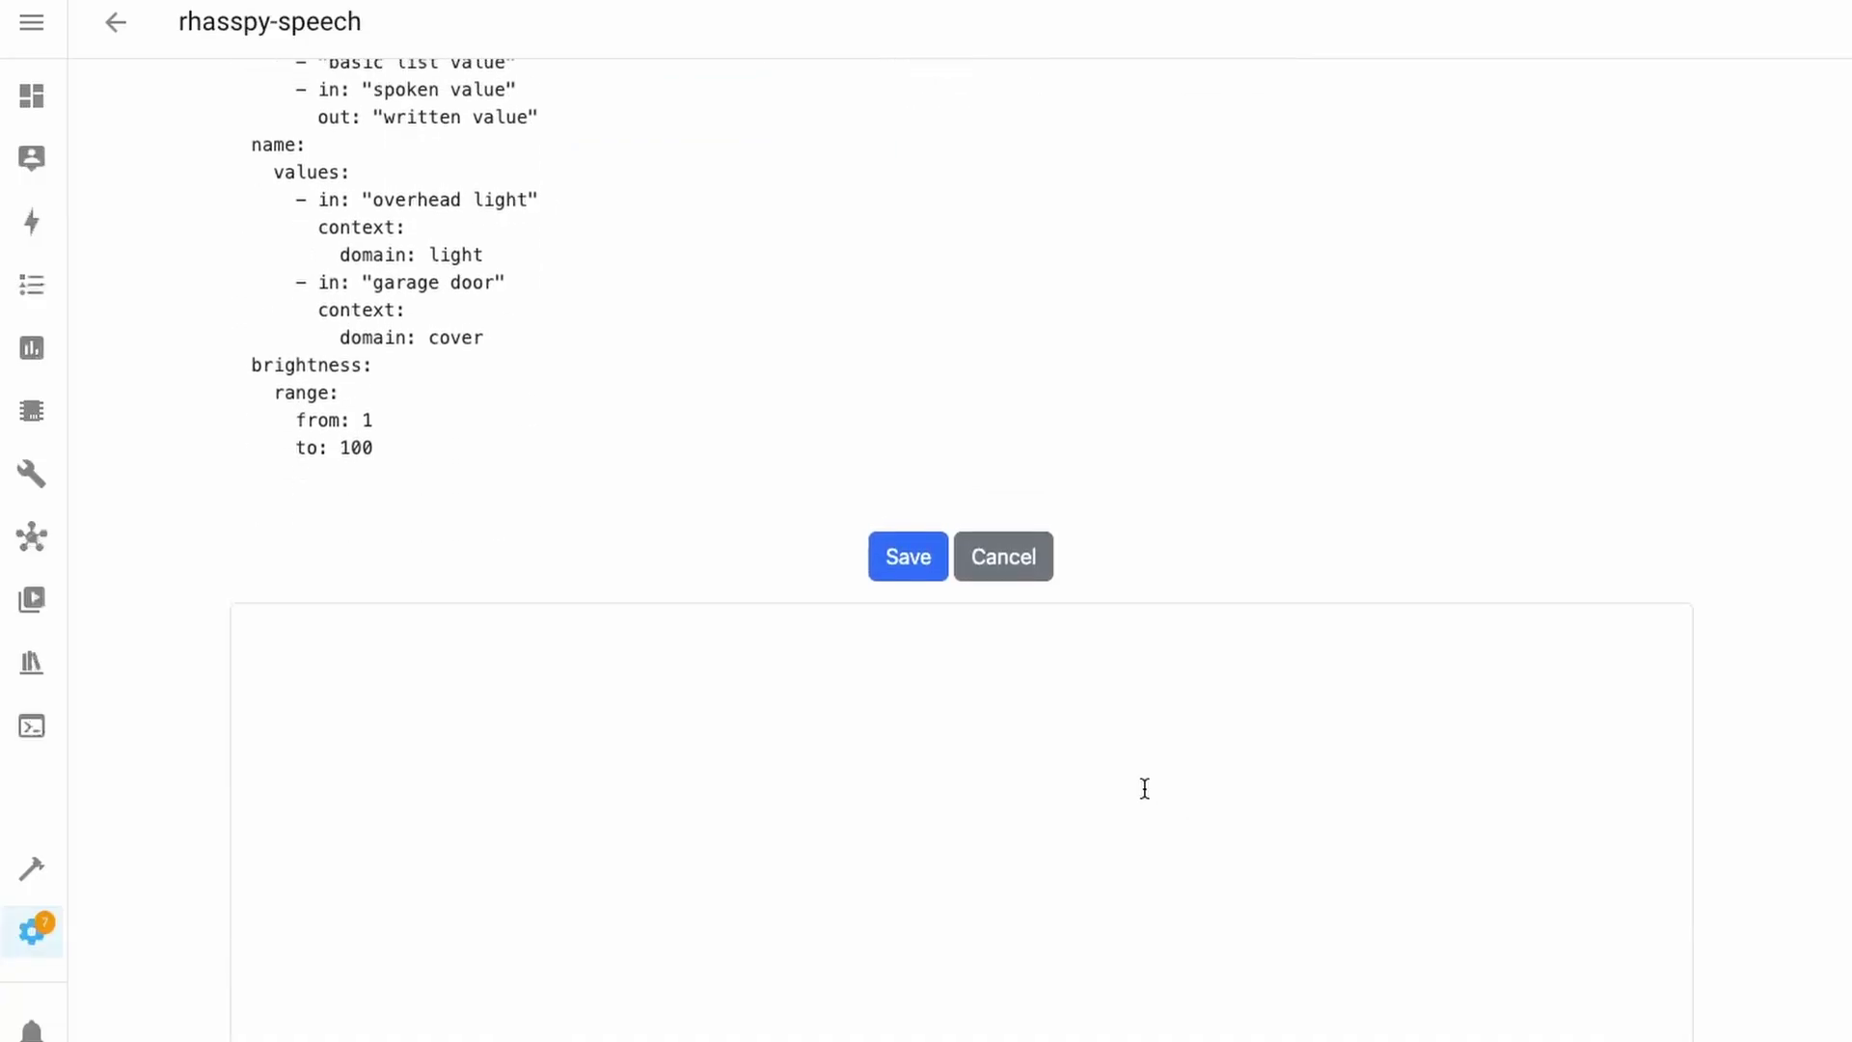
pyautogui.scroll(4, 1145, 789)
pyautogui.click(977, 120)
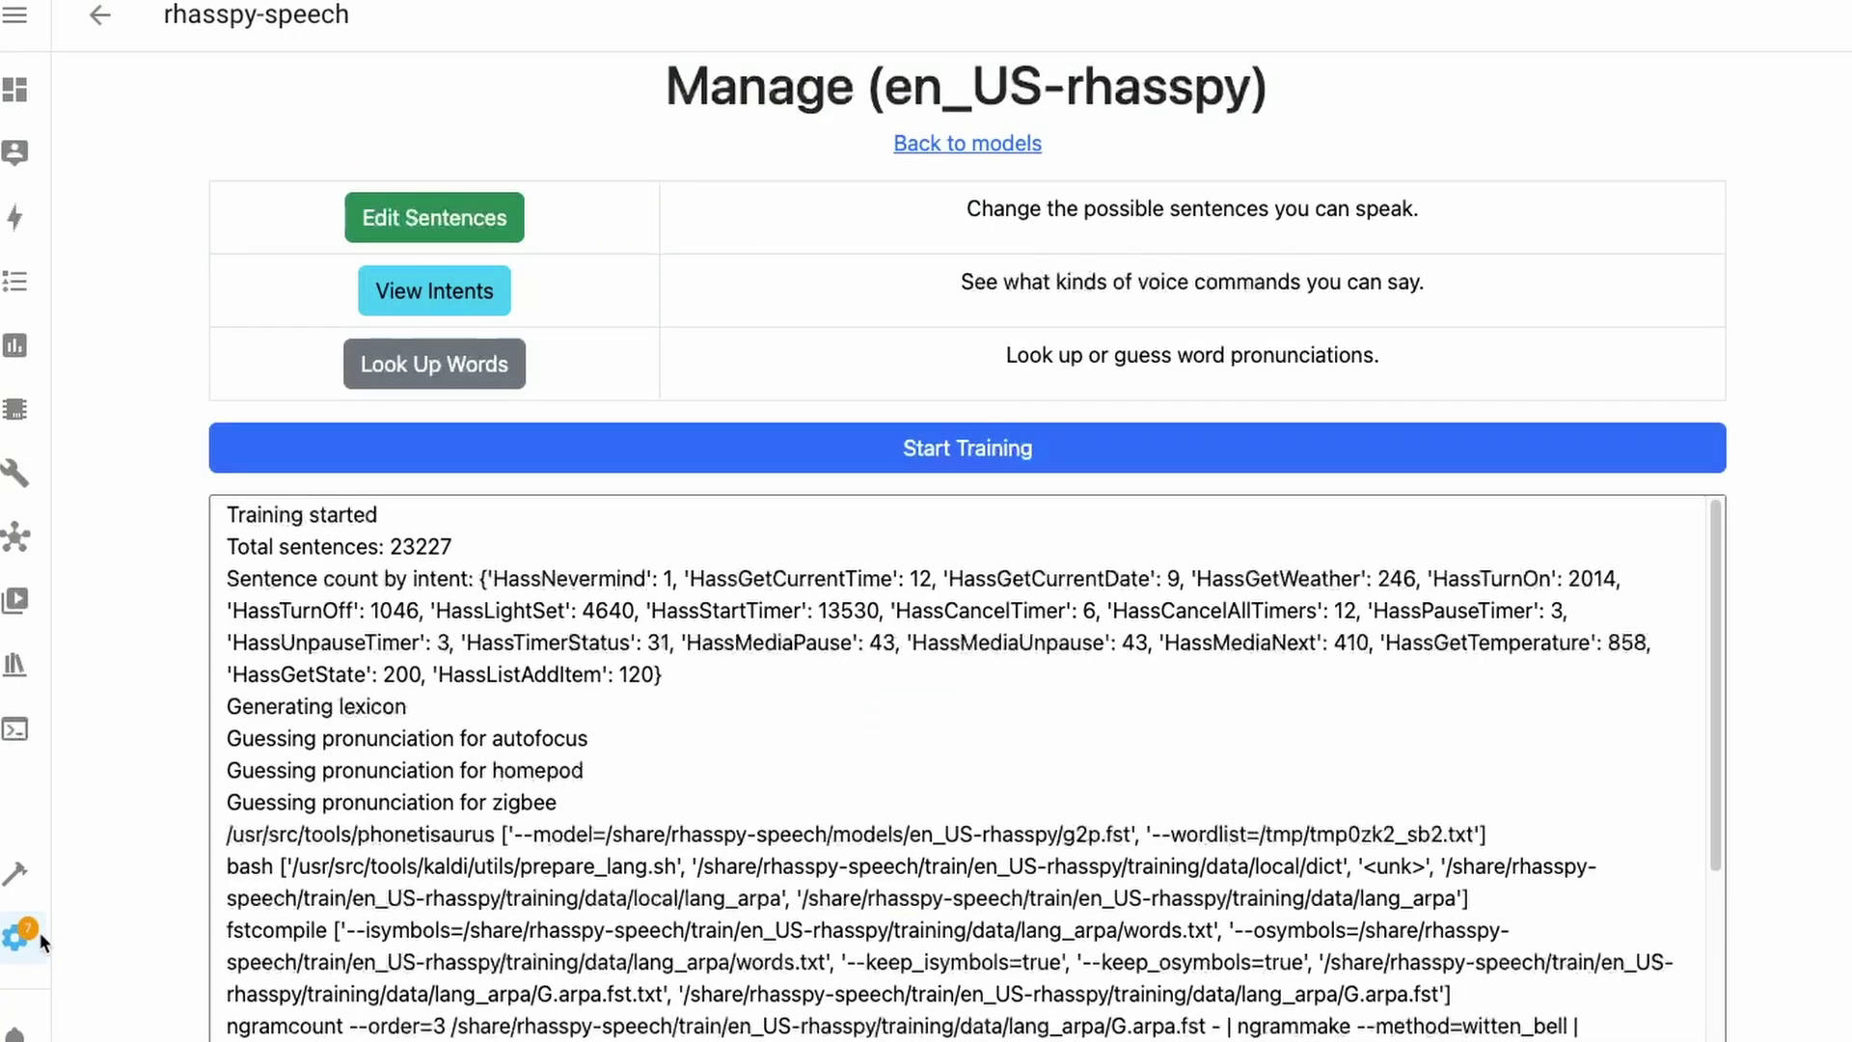
# Step: Add the discovered rhasspy-speech Wyoming service under Settings > Devices & services, submitting and finishing
pyautogui.click(8, 943)
pyautogui.click(964, 923)
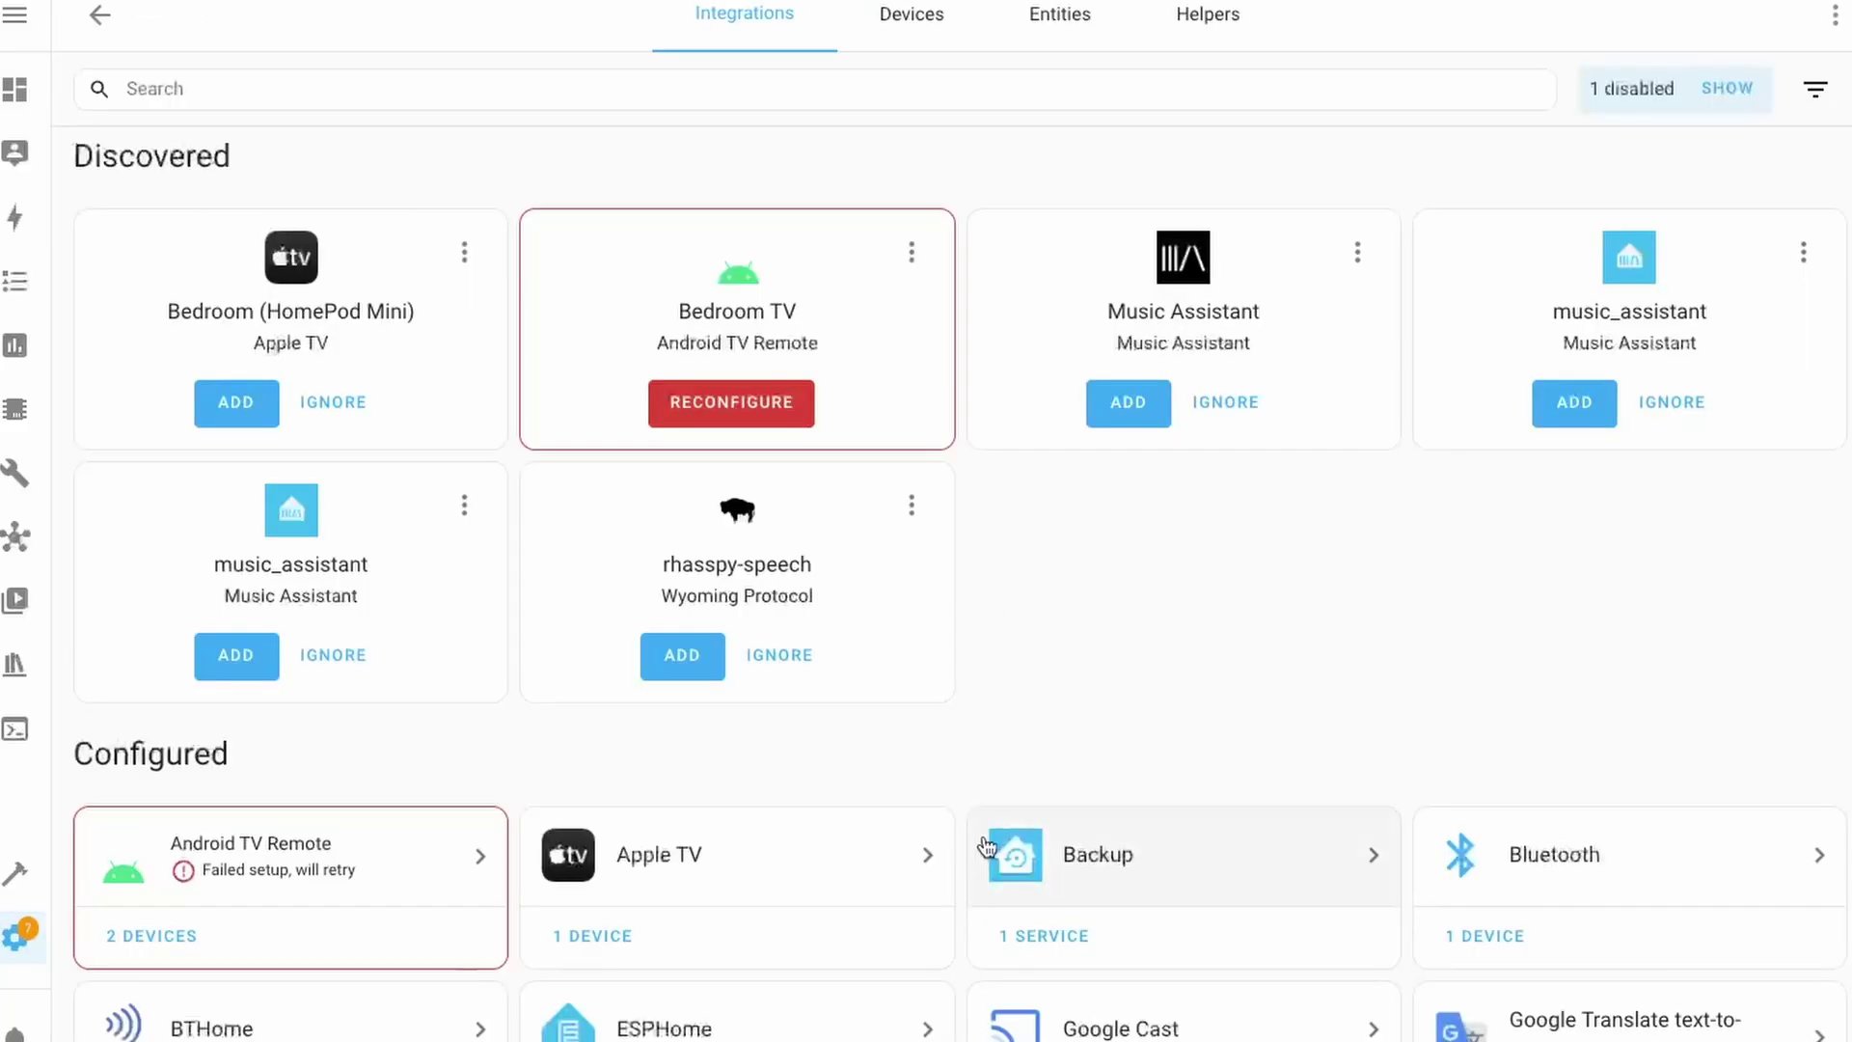
pyautogui.click(665, 672)
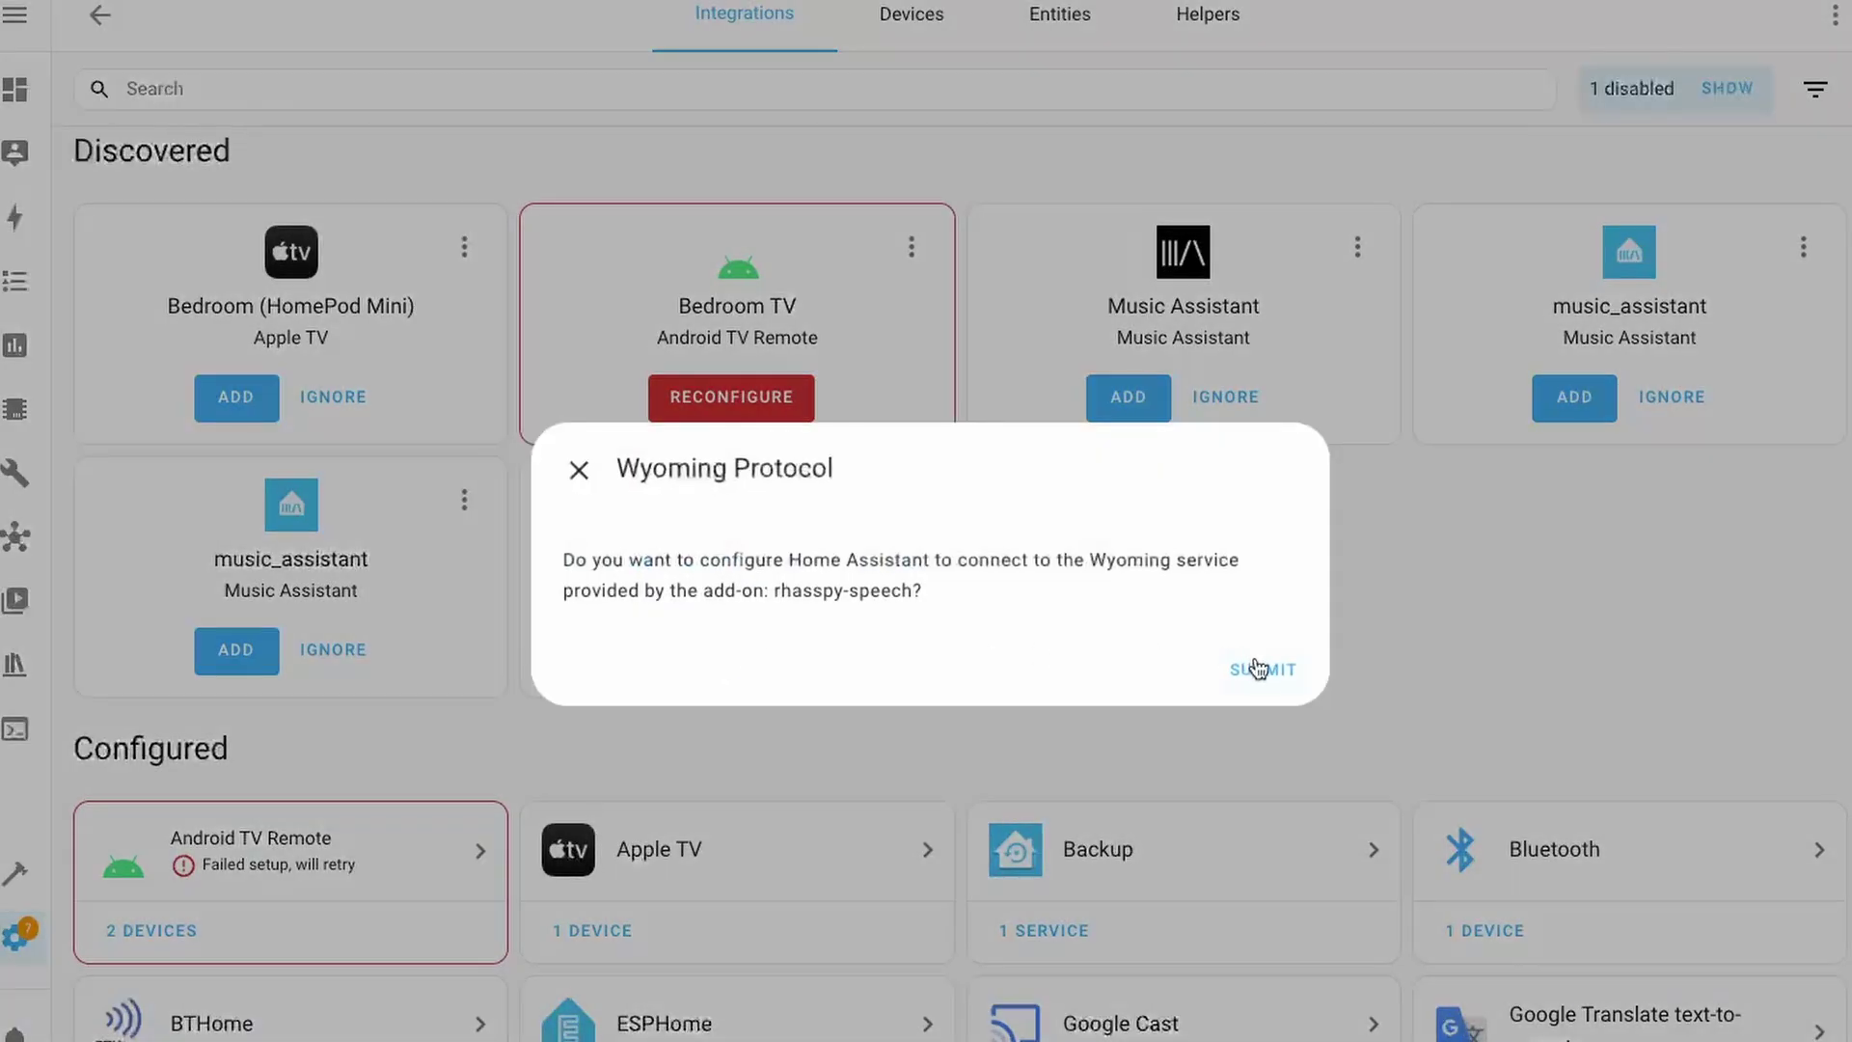
pyautogui.click(1257, 668)
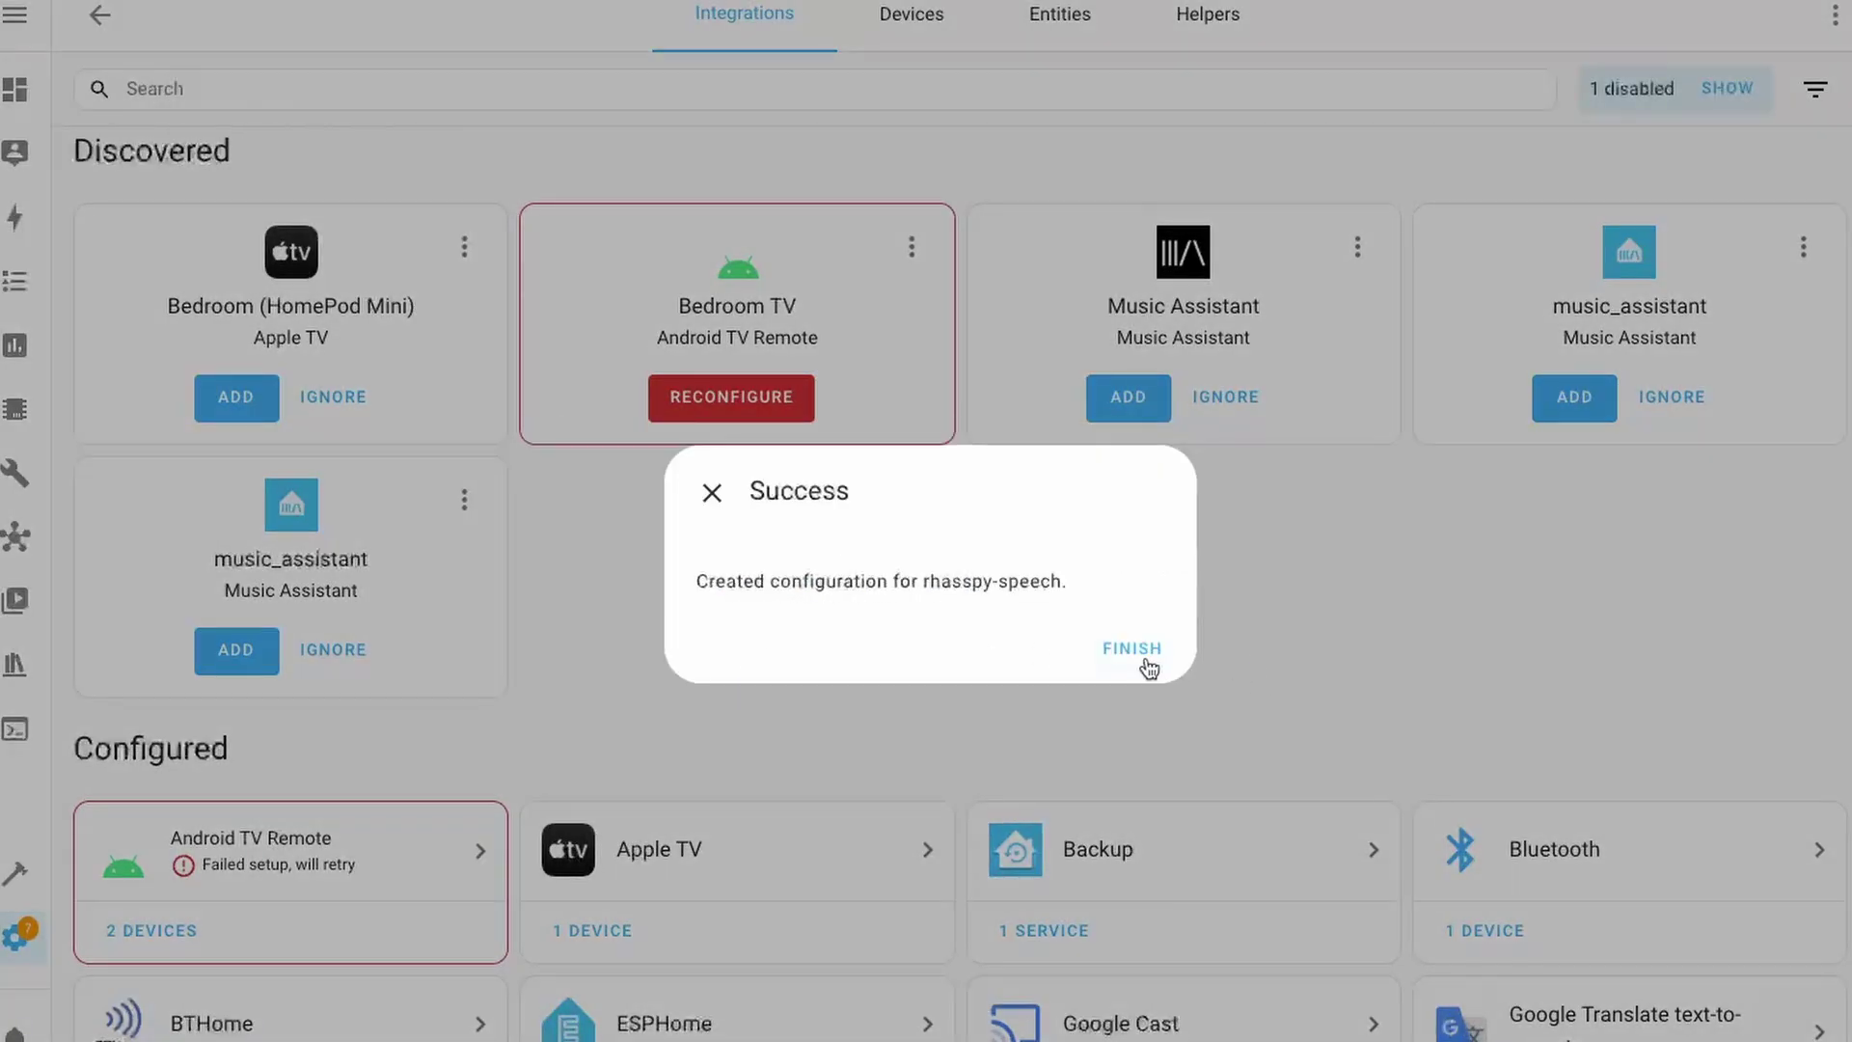
pyautogui.click(1144, 664)
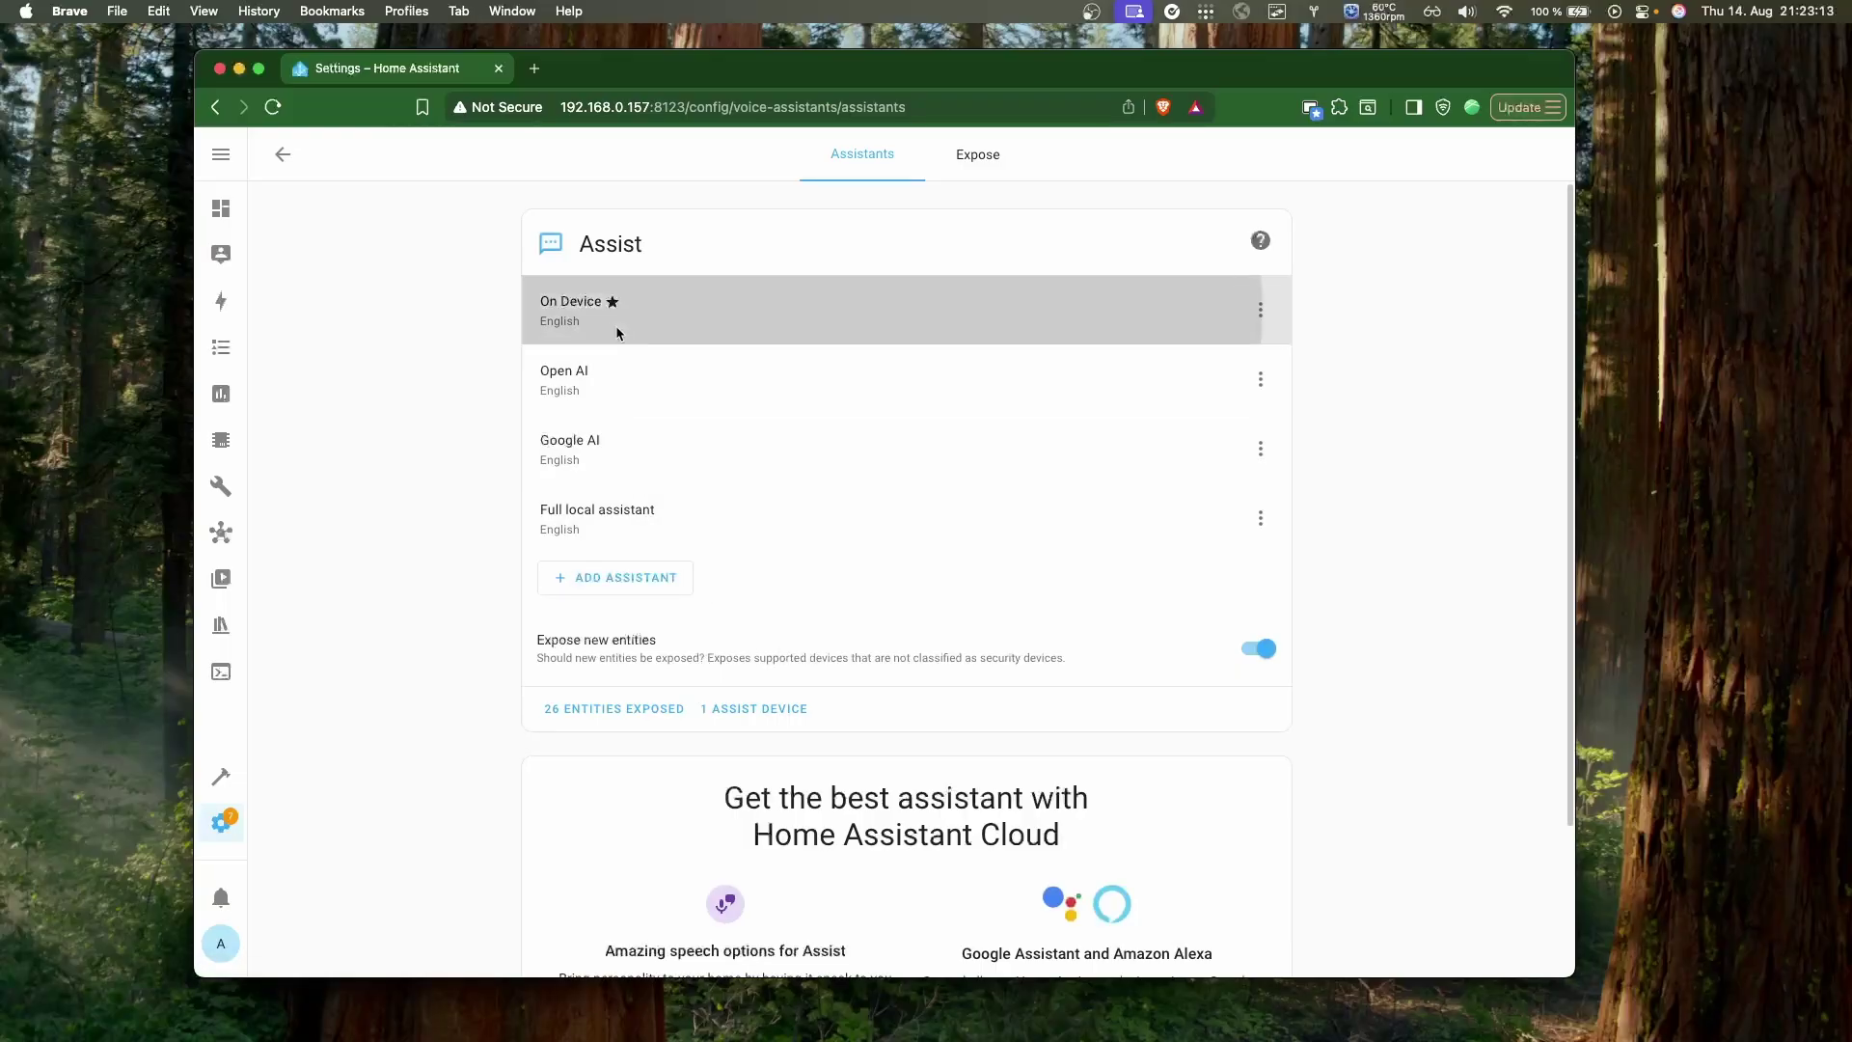
# Step: Open the On Device assistant and view its available speech-to-text engines
pyautogui.click(733, 328)
pyautogui.scroll(-4, 789, 526)
pyautogui.click(789, 526)
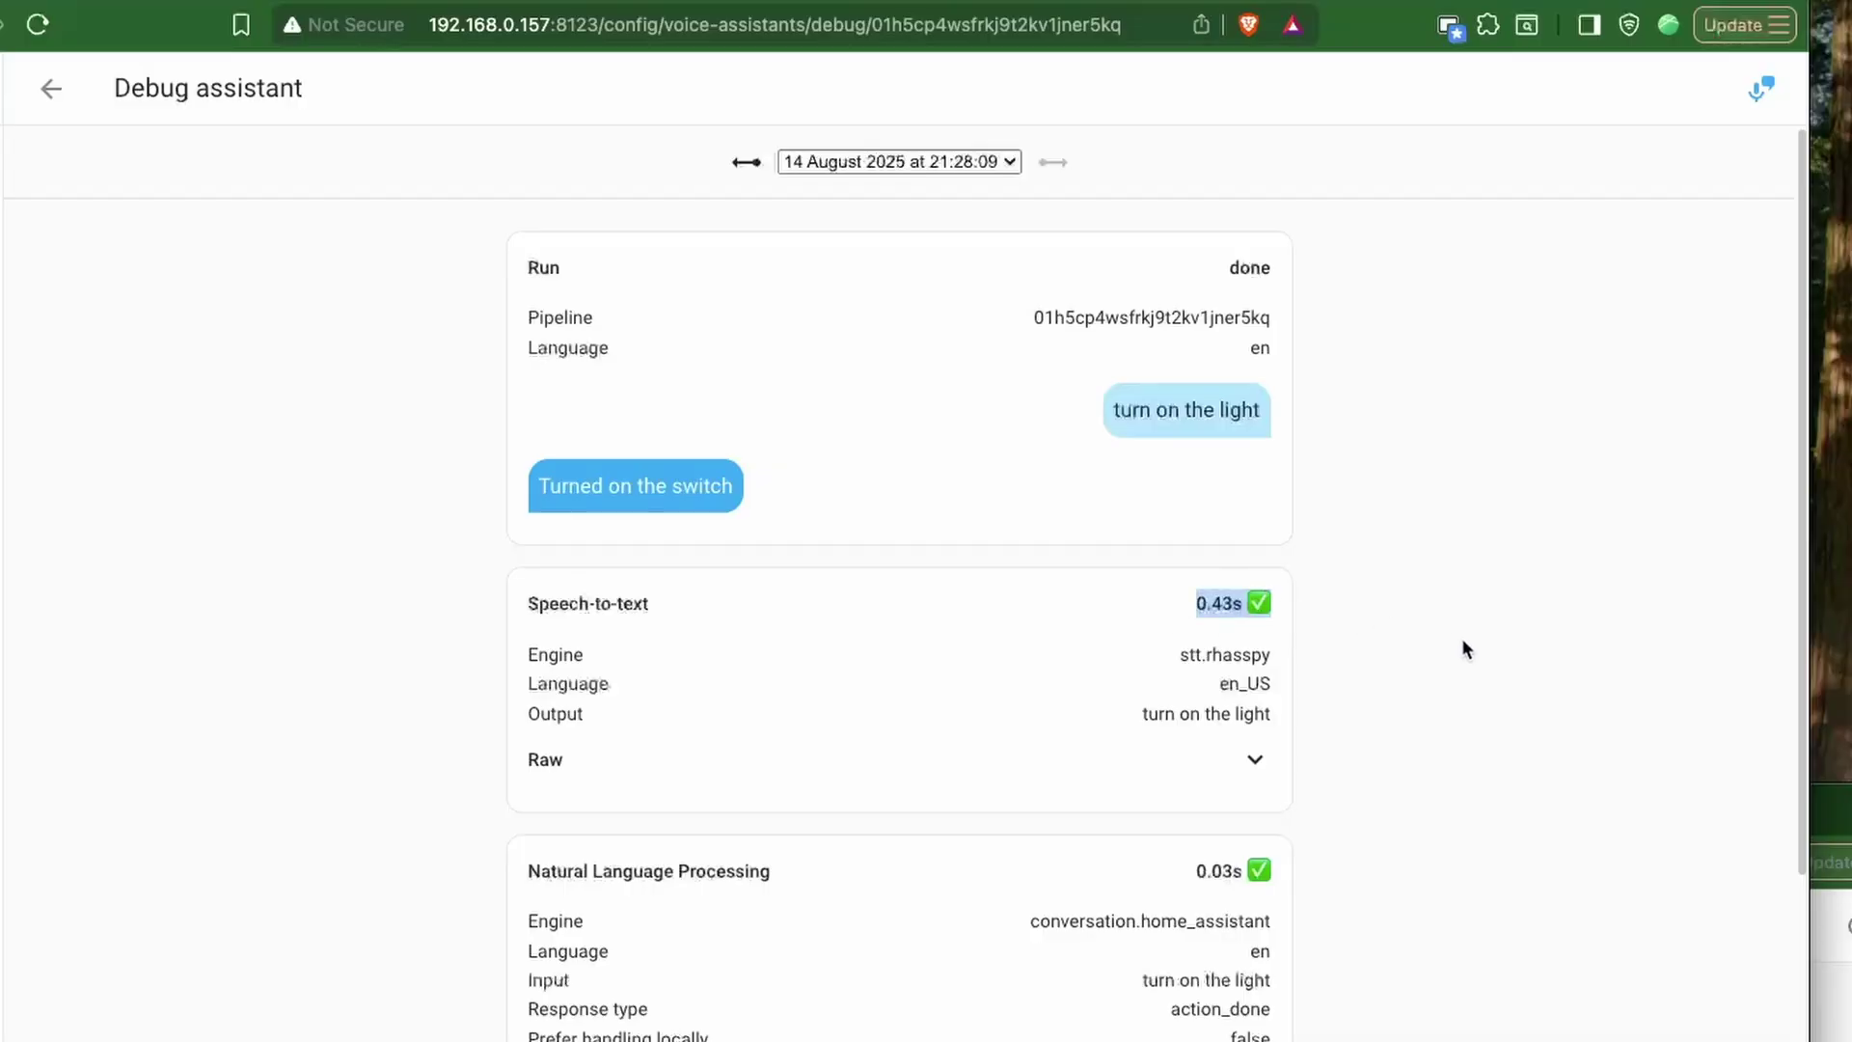
# Step: Drag upward from the bottom of the screen in the rhasspy-speech web UI
pyautogui.moveTo(1109, 1041); pyautogui.dragTo(1127, 339)
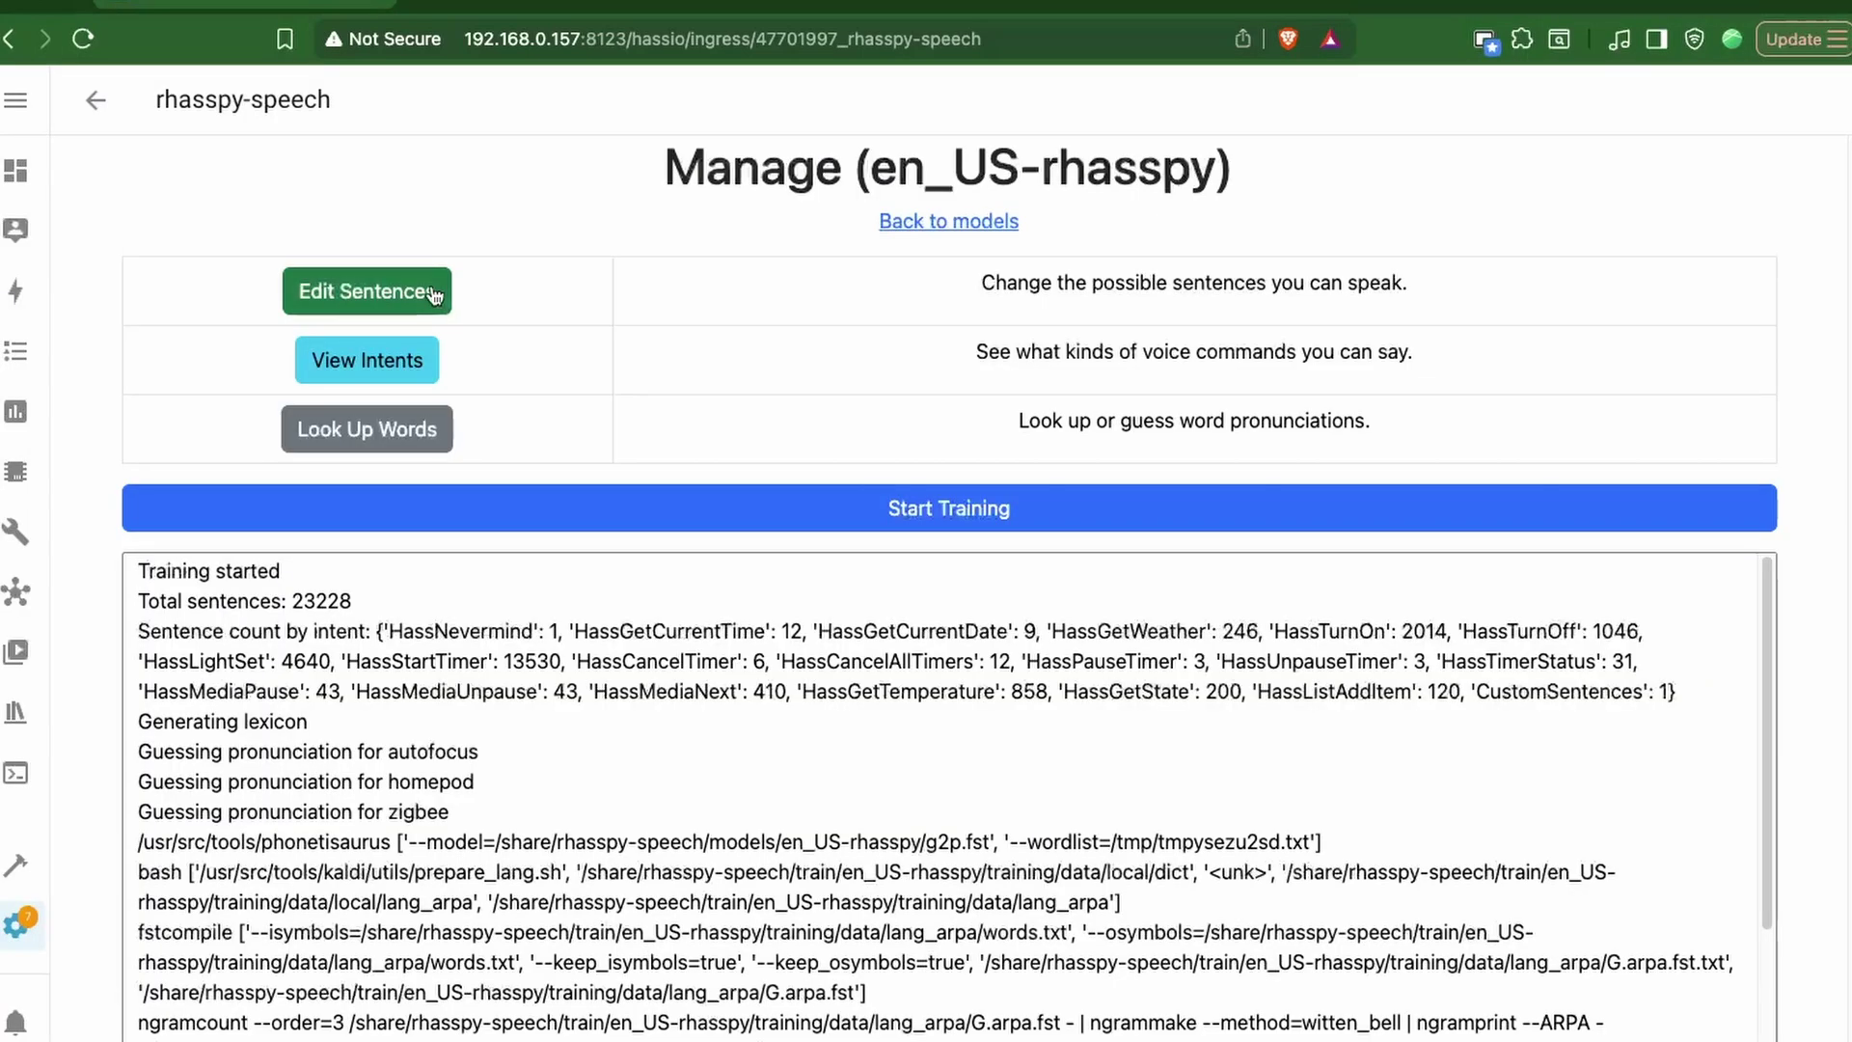
# Step: Save the custom sentences, retrain en_US-rhasspy, then select the whole compose YAML definition
pyautogui.click(434, 295)
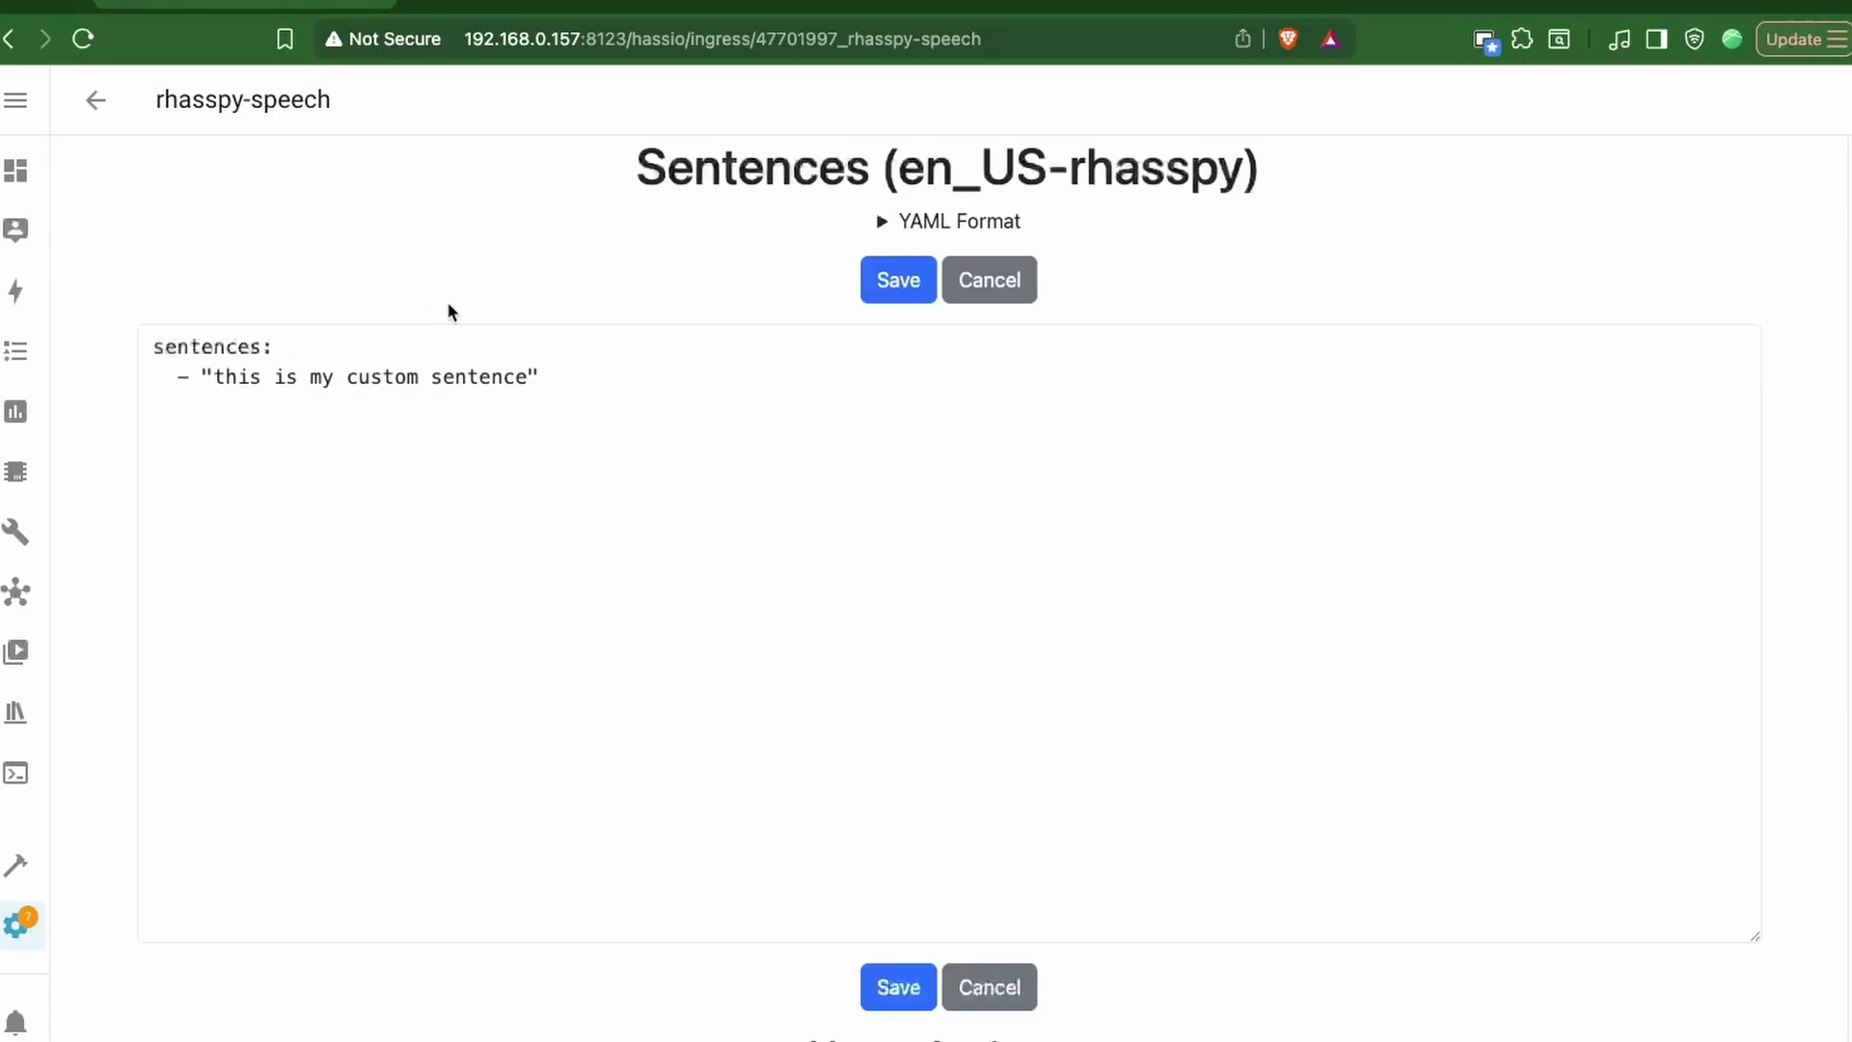
pyautogui.click(898, 281)
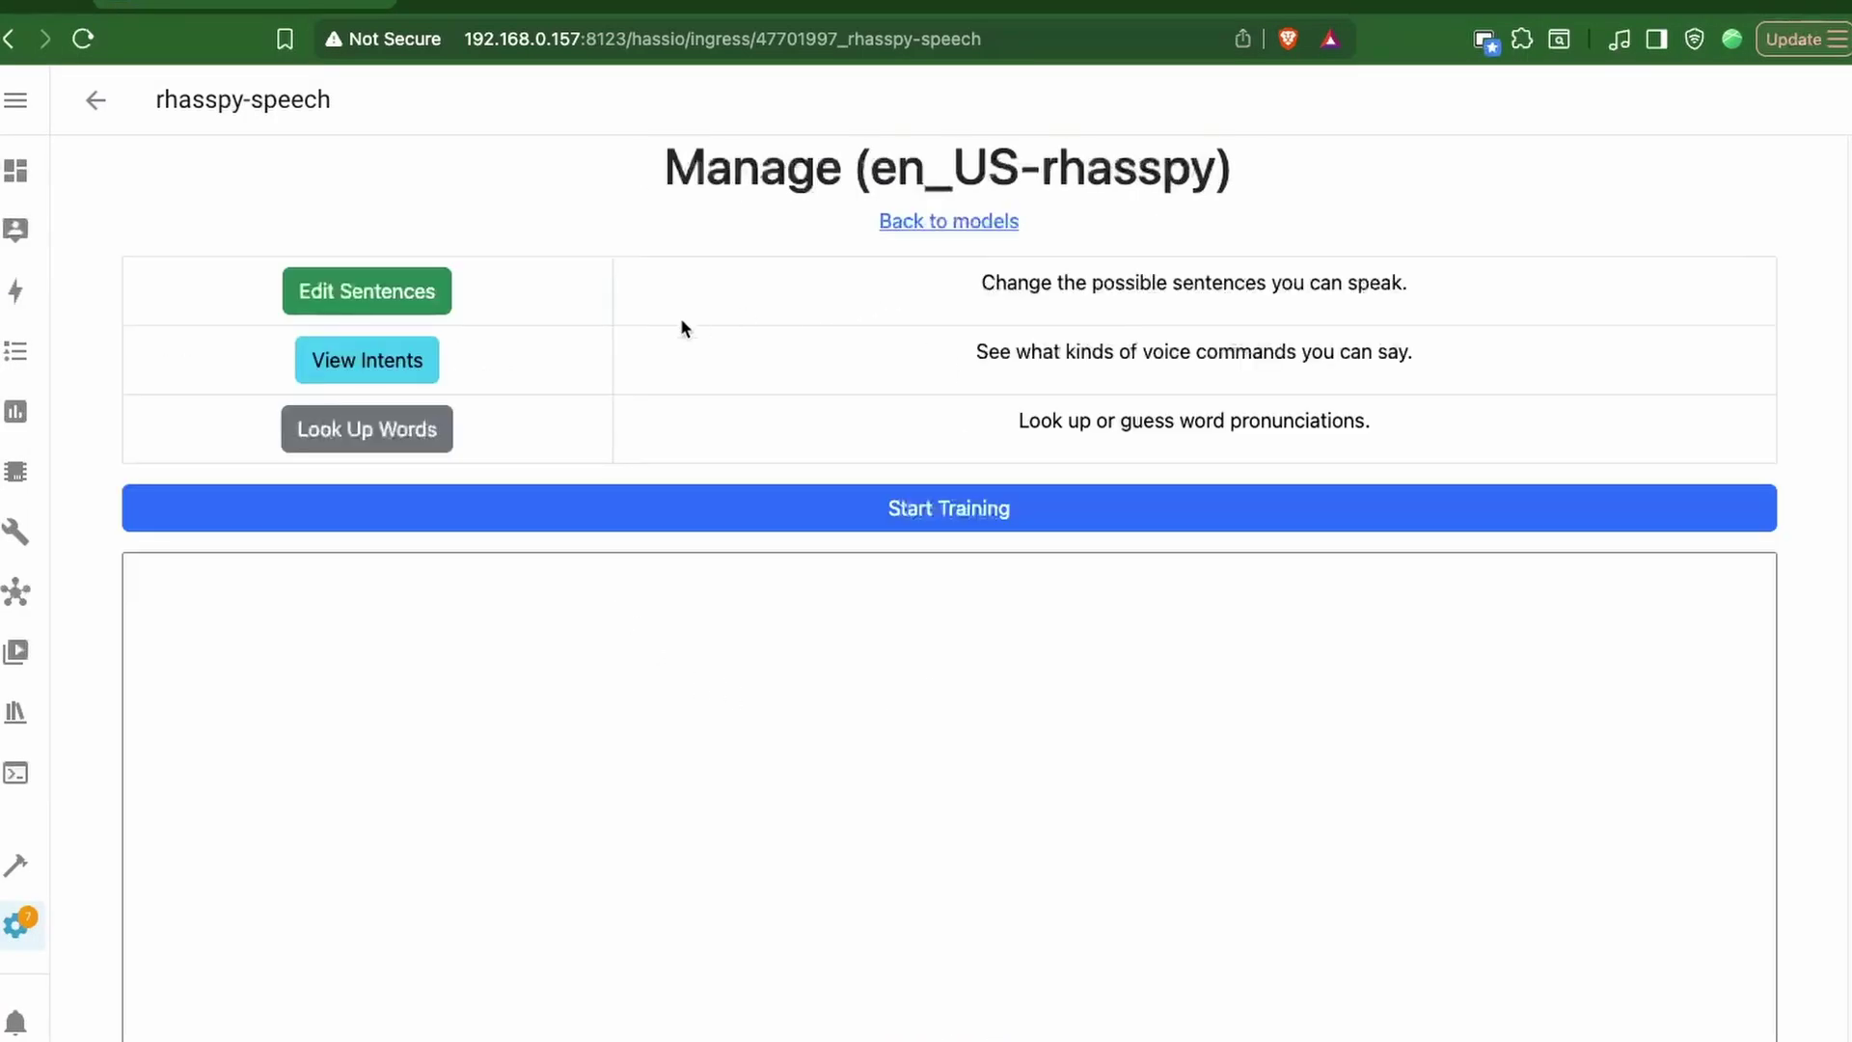
pyautogui.click(898, 526)
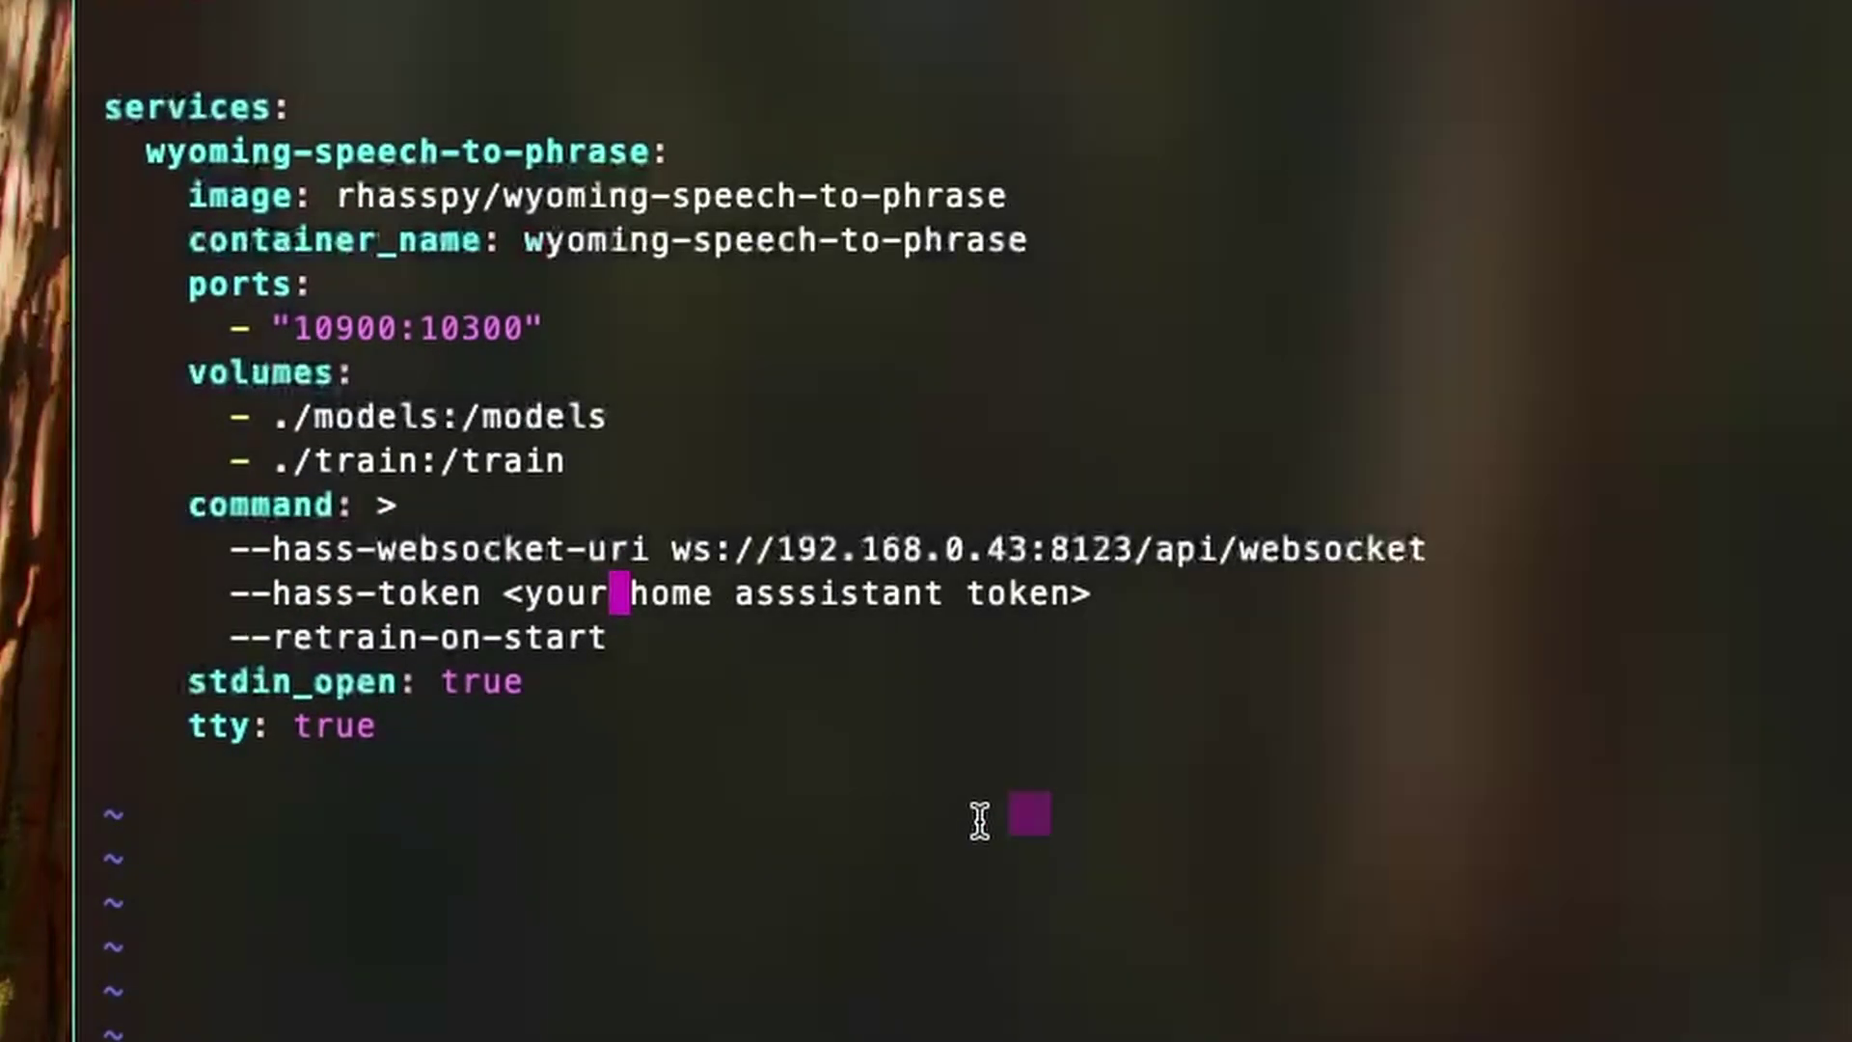
pyautogui.moveTo(980, 821); pyautogui.dragTo(96, 155)
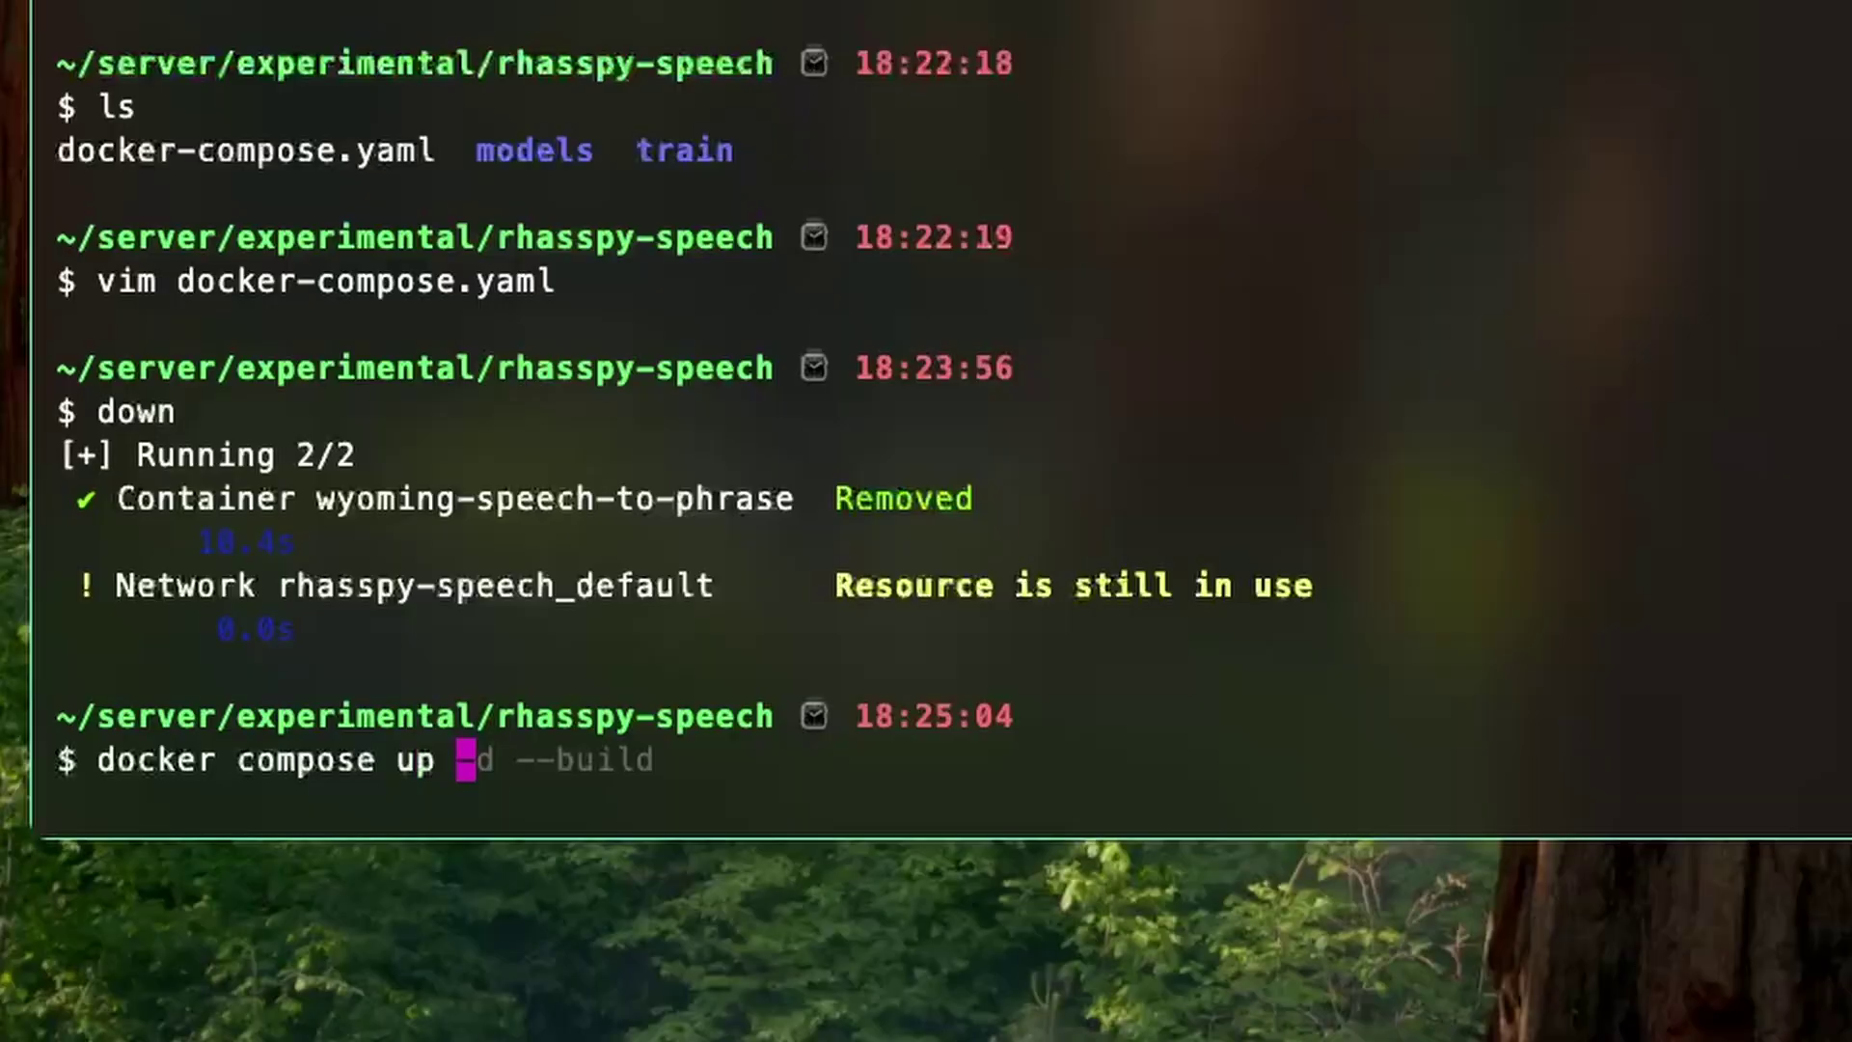
# Step: Run docker compose up to restart the wyoming-speech-to-phrase container
pyautogui.press('Return')
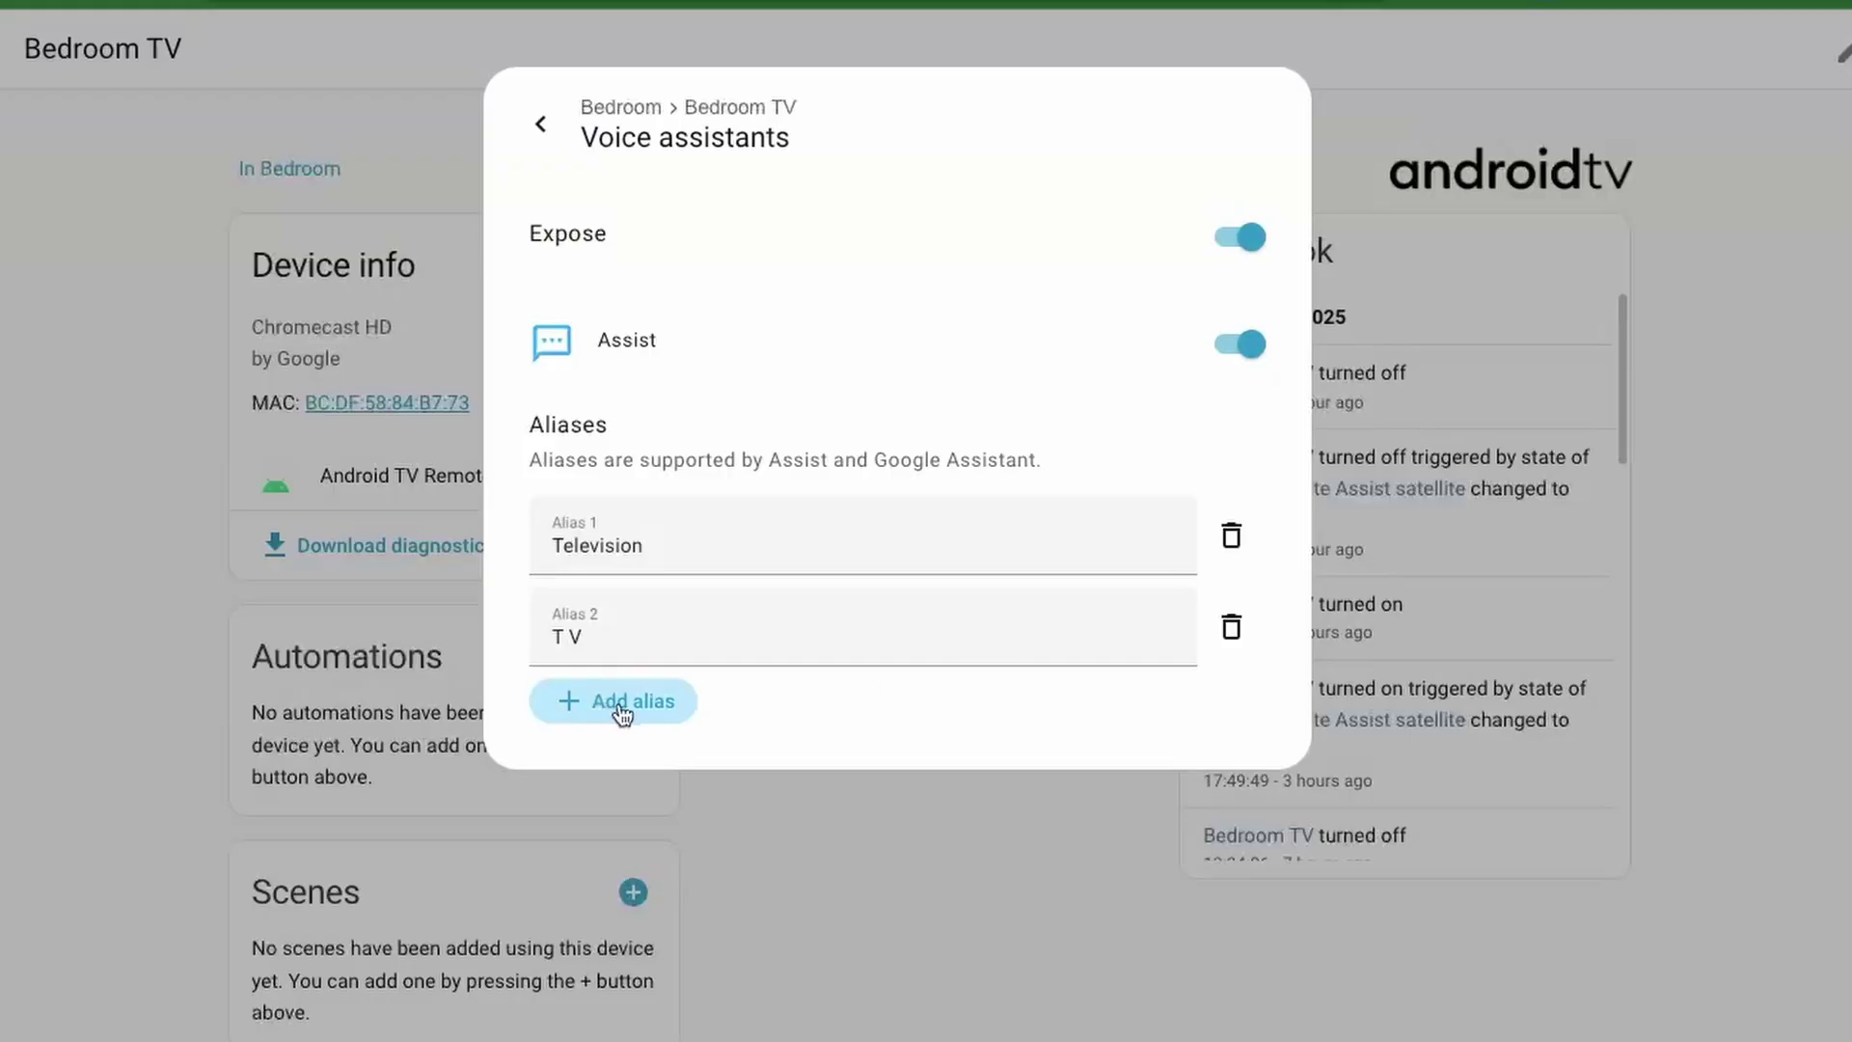
# Step: Add an empty third alias in the entity's Voice assistants settings
pyautogui.click(621, 712)
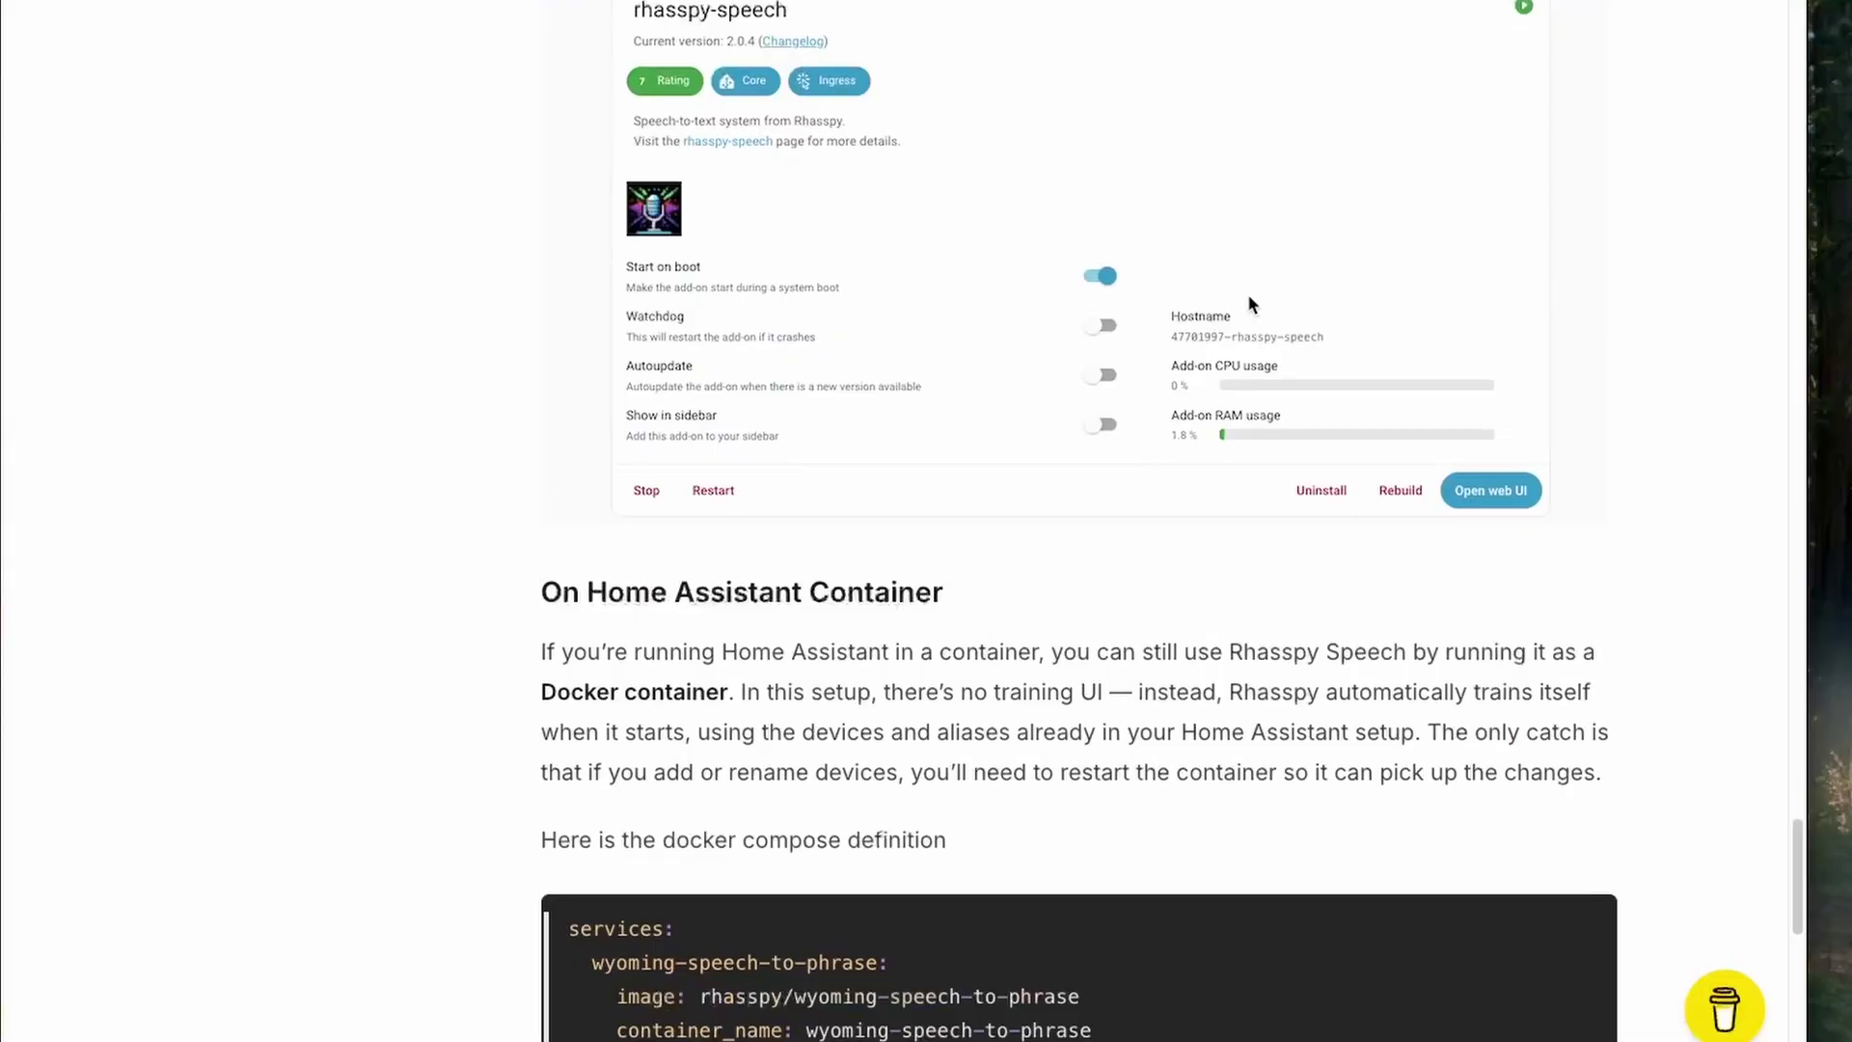
pyautogui.scroll(-5, 1249, 304)
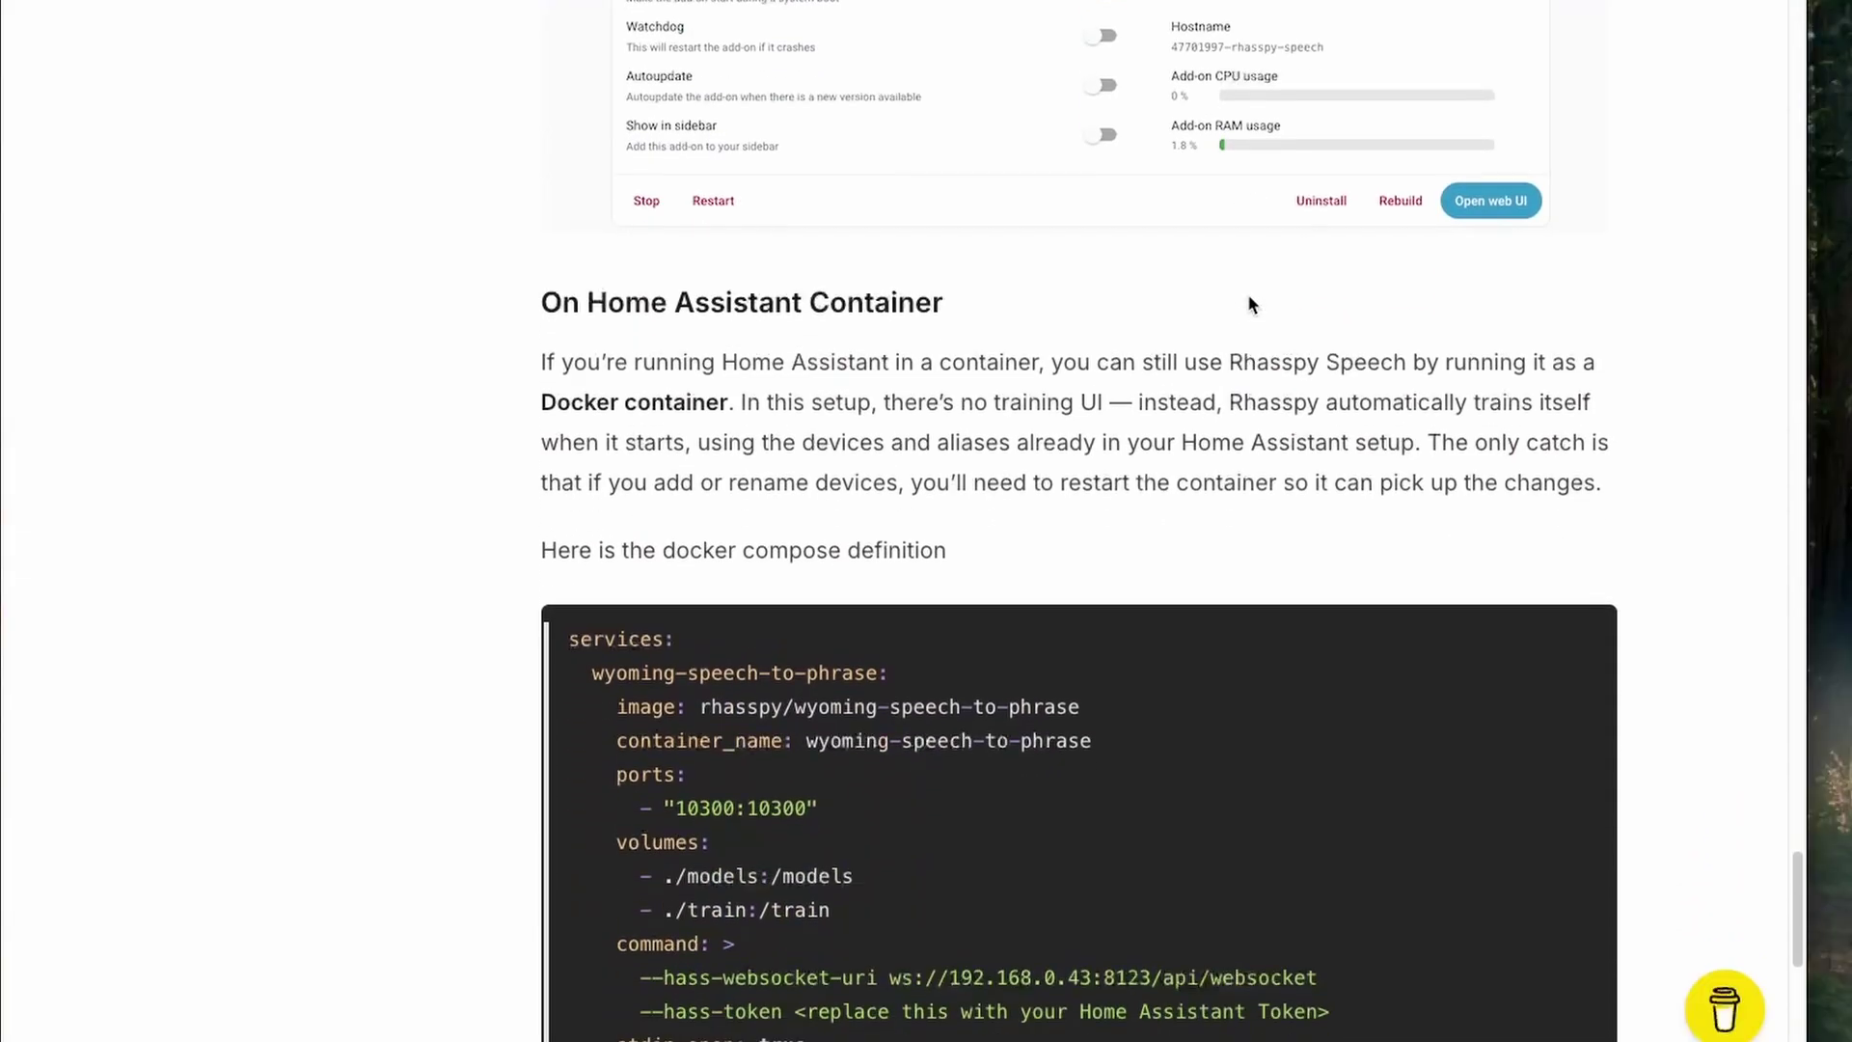
pyautogui.scroll(-2, 1249, 304)
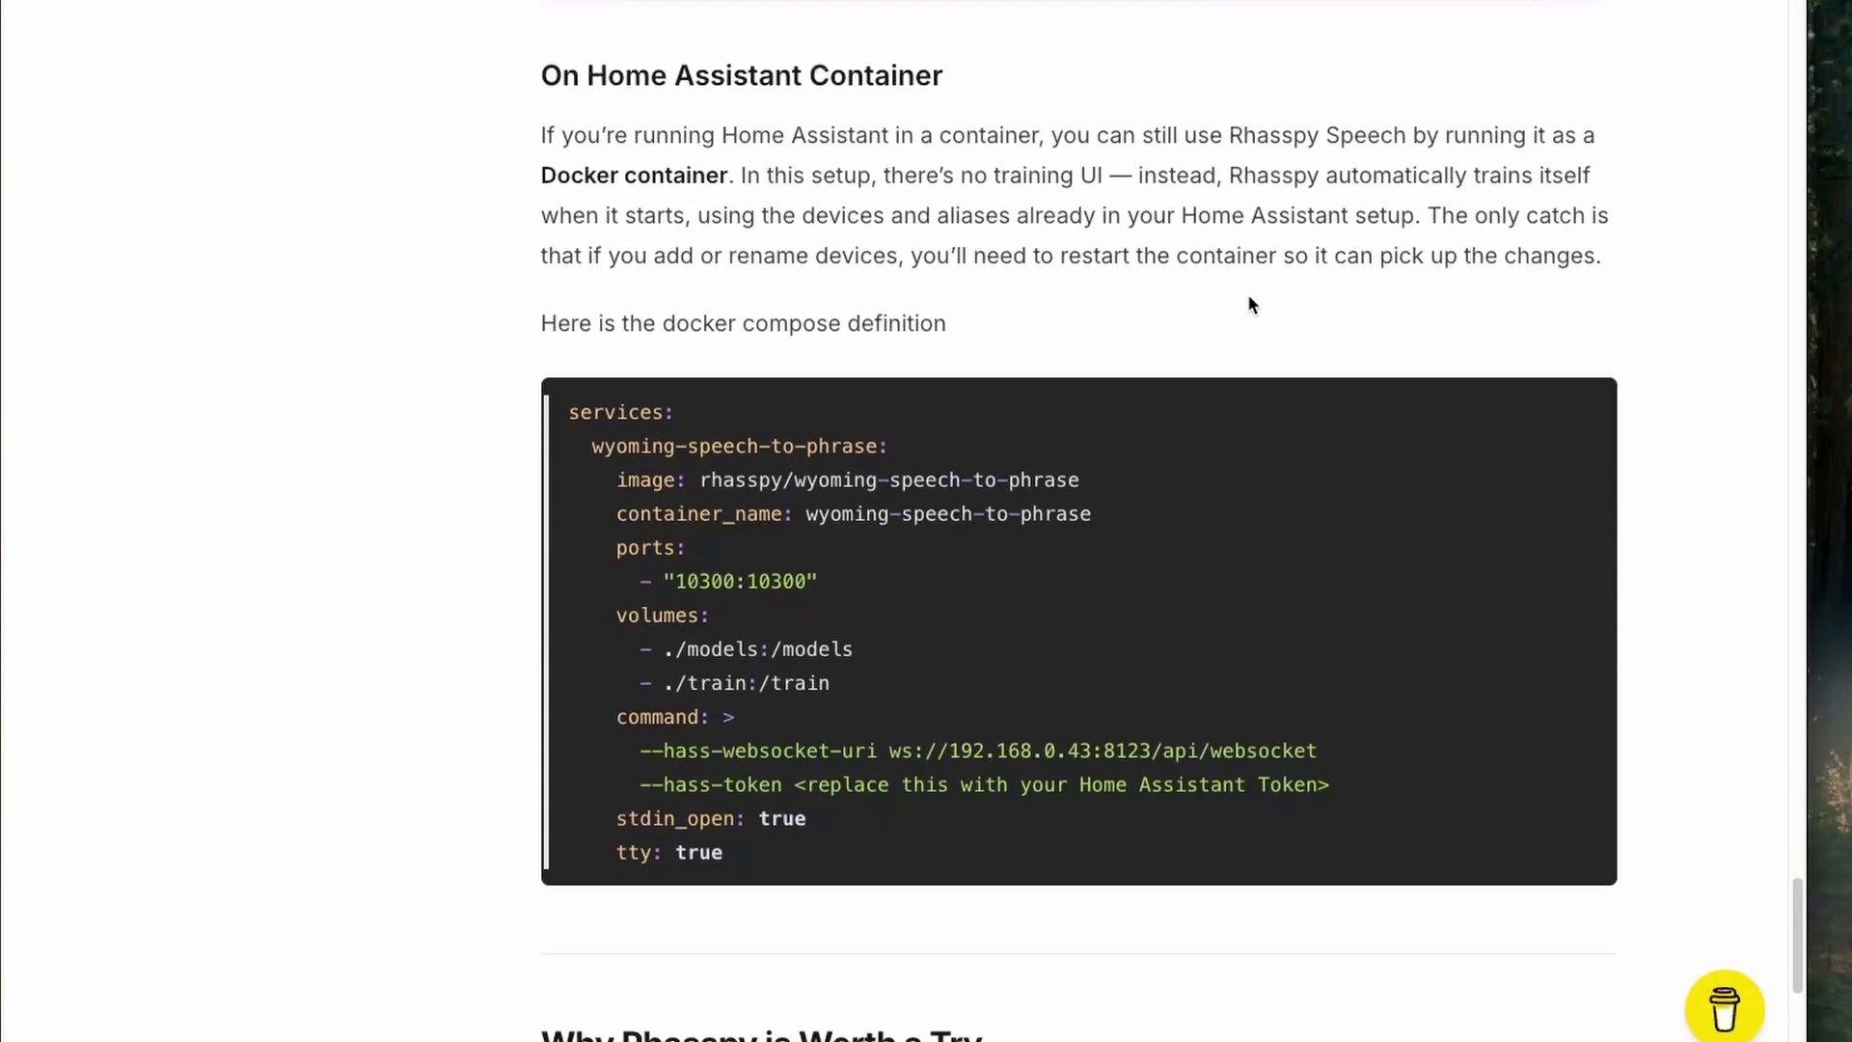